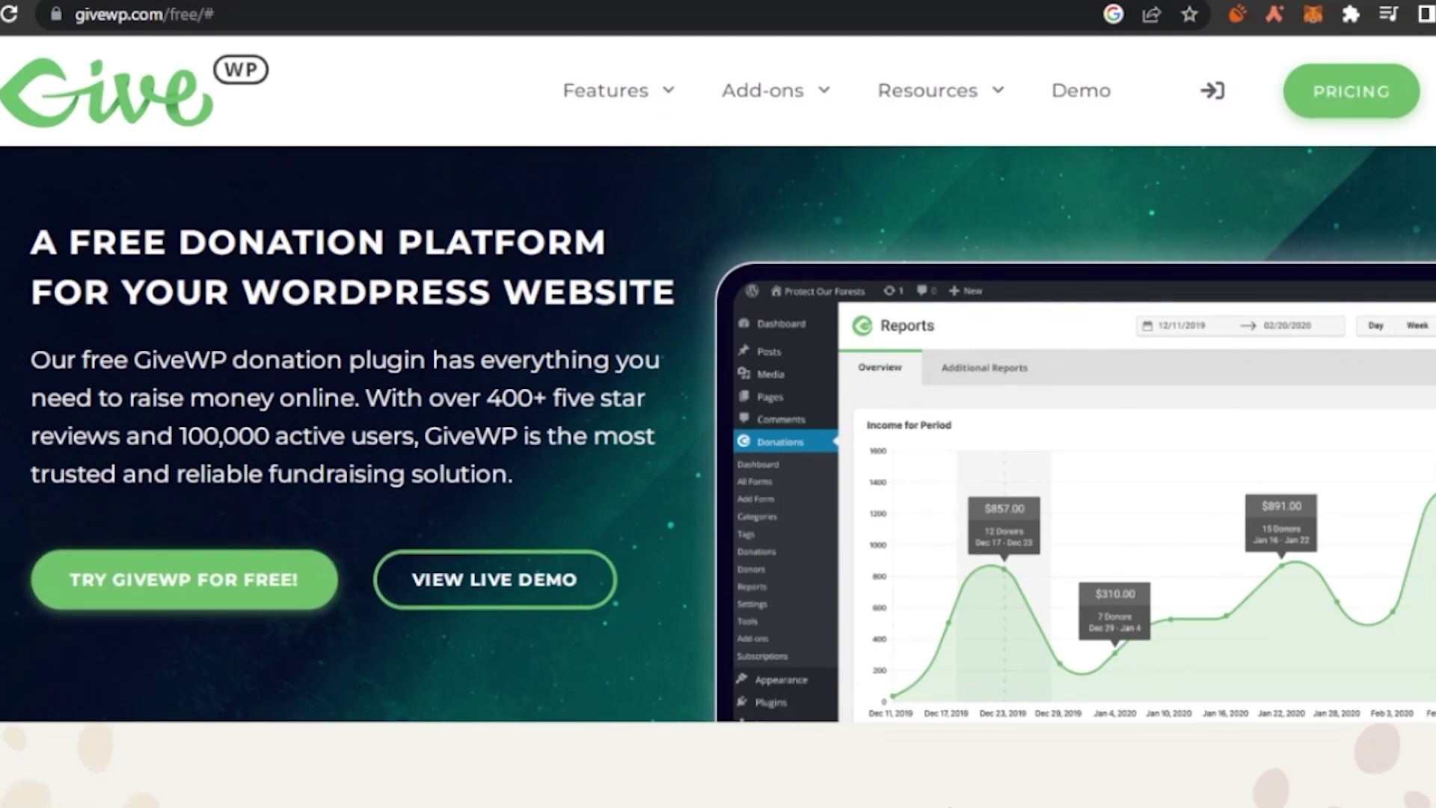
- Browse the GiveWP free plugin features, then switch to the mystylecloset wp-admin dashboard
scroll(718, 418, down, 10)
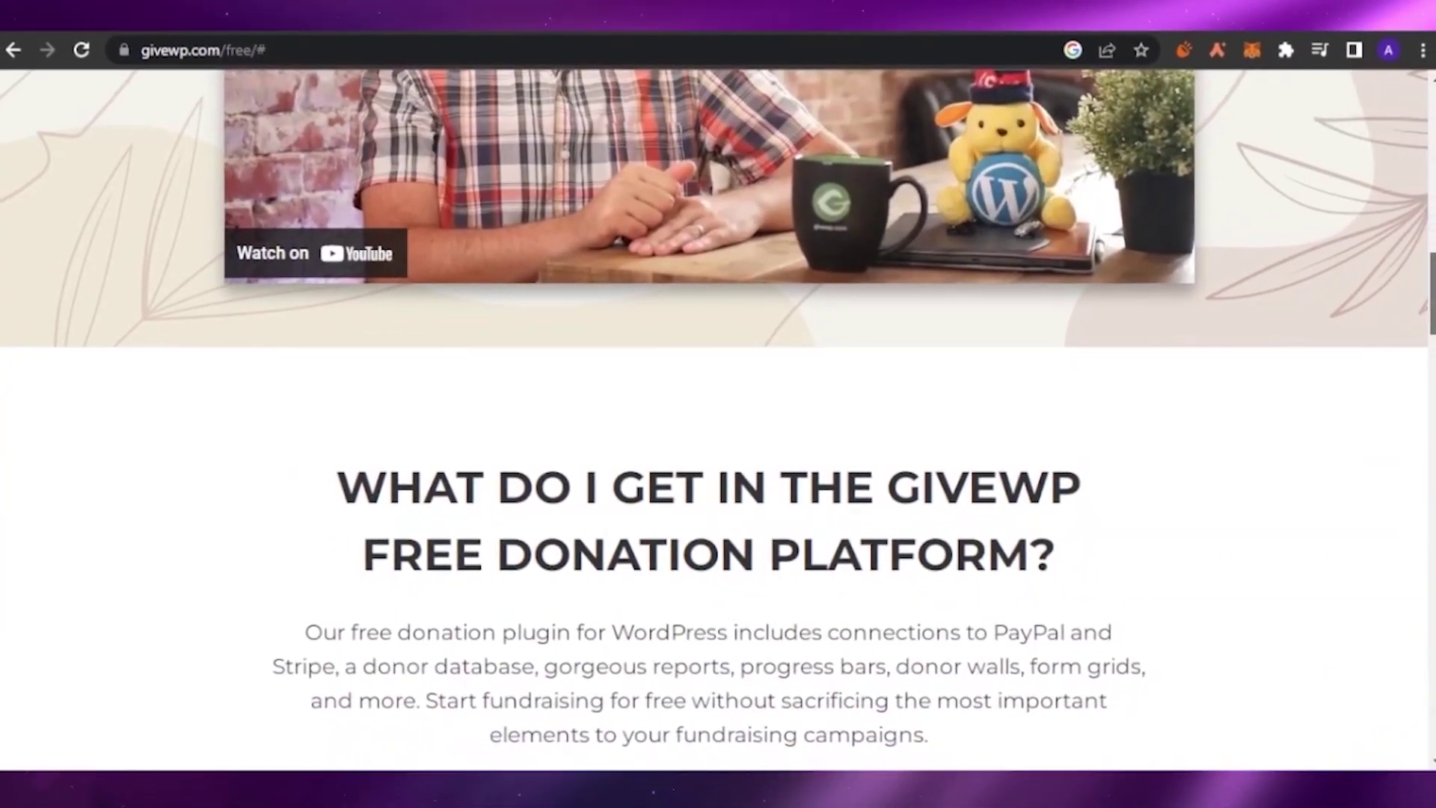
scroll(718, 418, down, 4)
drag(1432, 336, 1432, 84)
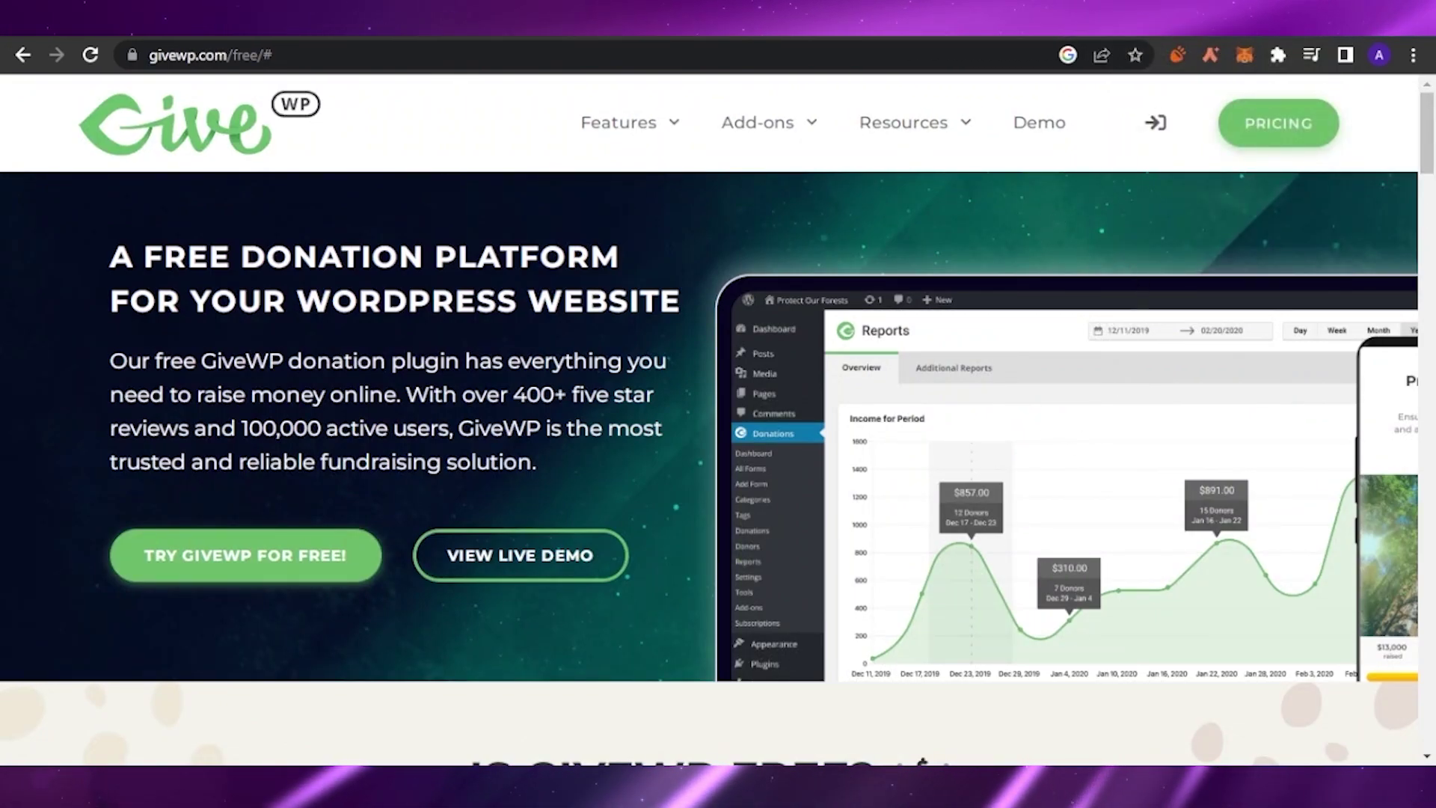
key(ctrl+Tab)
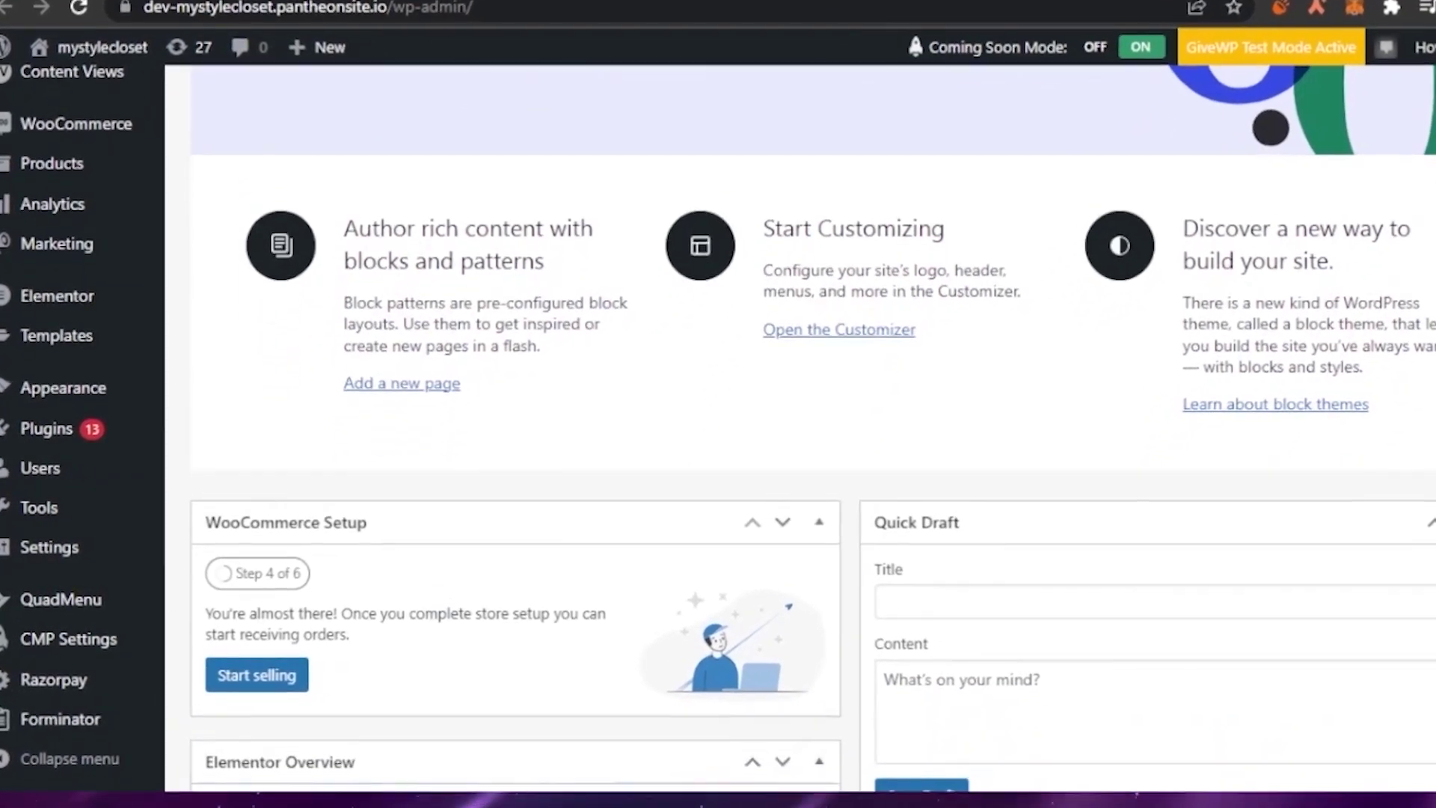
- Go to Plugins > Add New and browse featured plugins such as Classic Editor and Akismet
scroll(906, 250, up, 1)
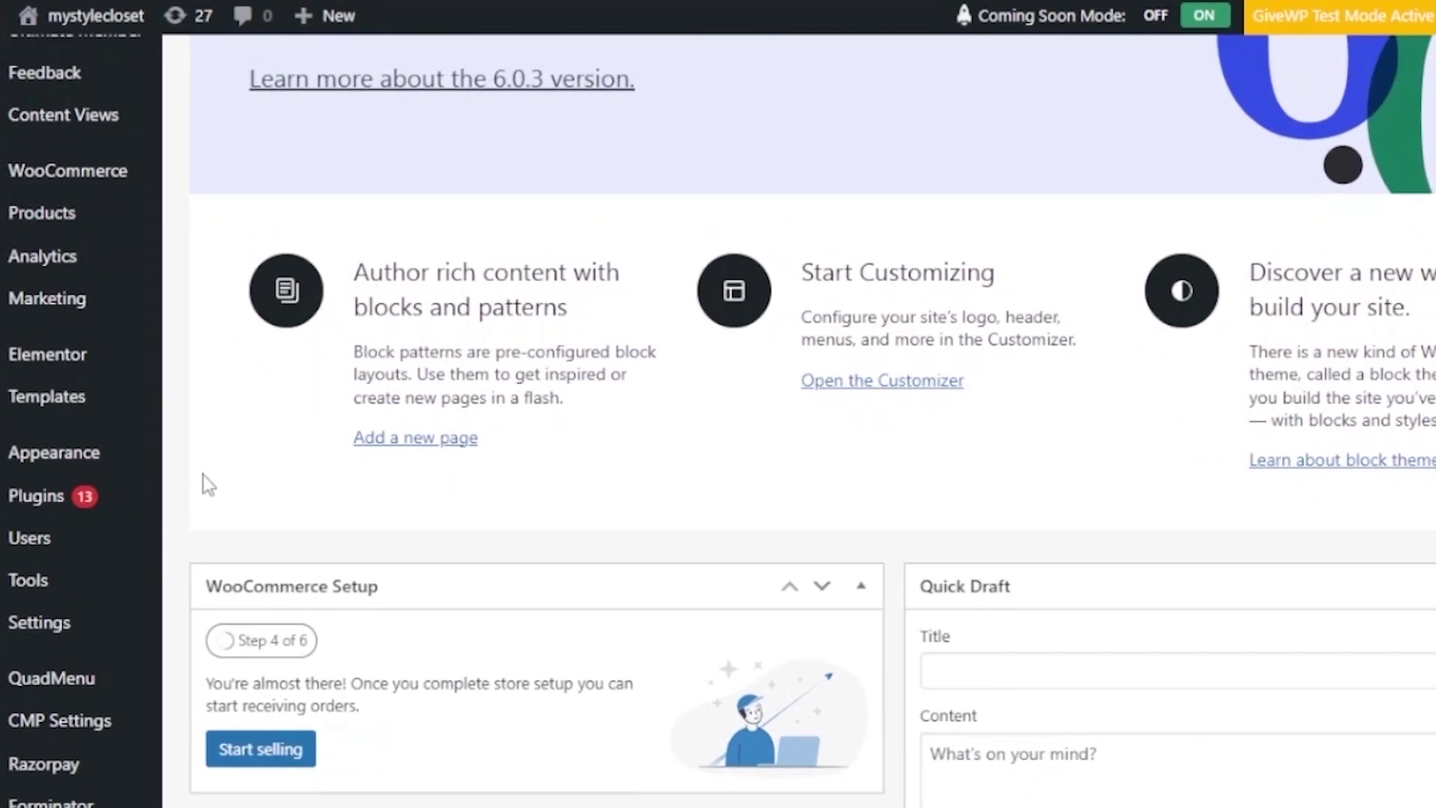
mouse_move(34, 513)
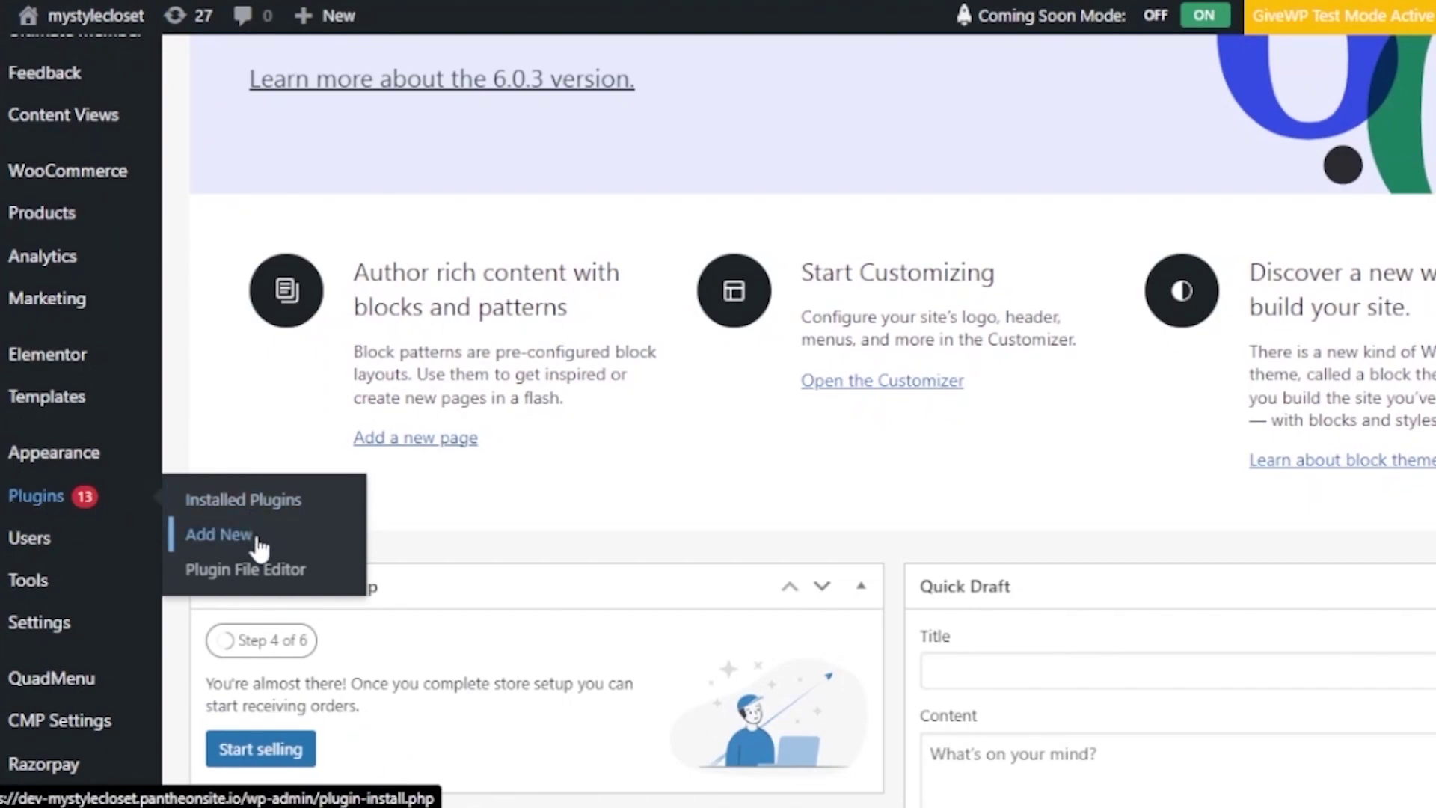
click(219, 535)
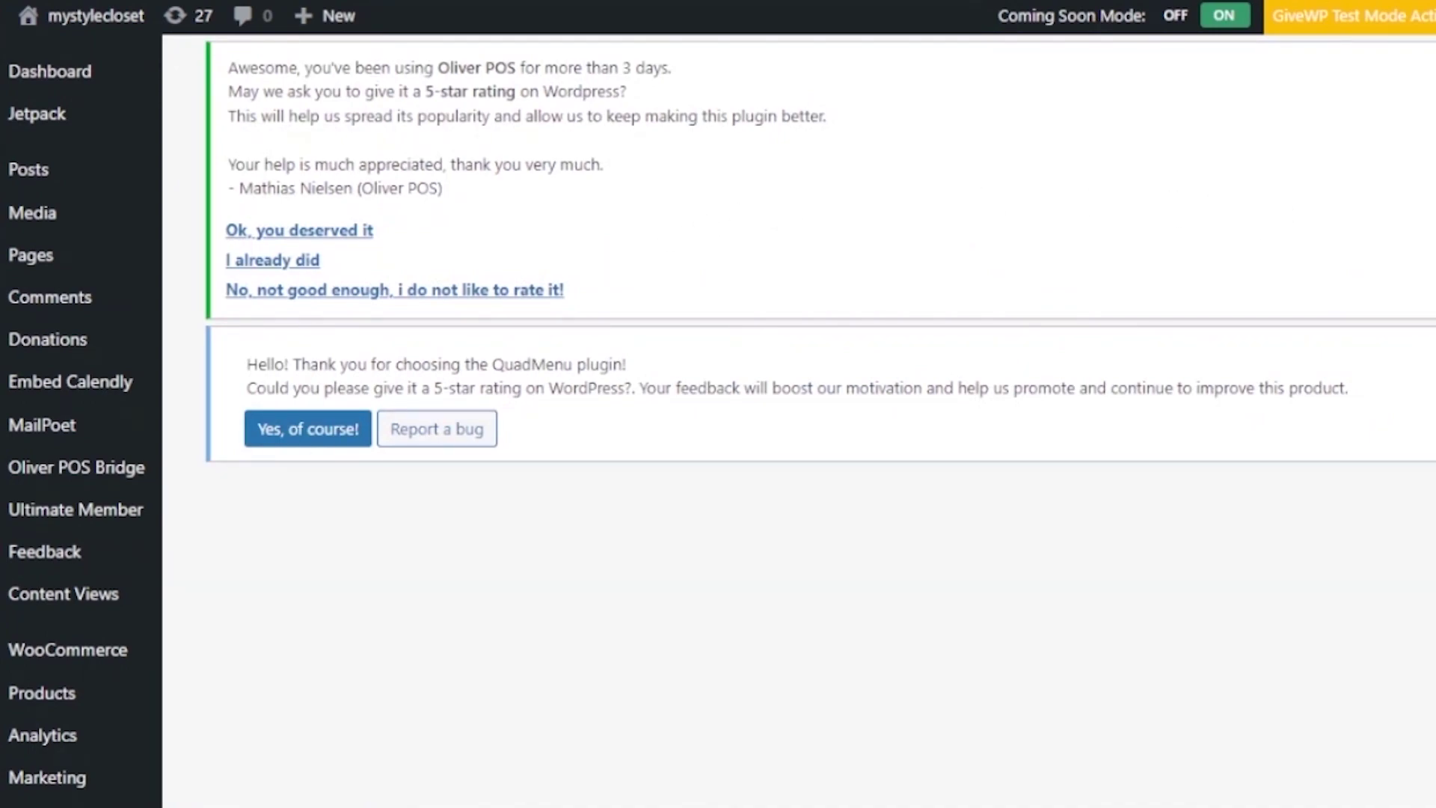
scroll(798, 419, down, 4)
scroll(1180, 295, up, 4)
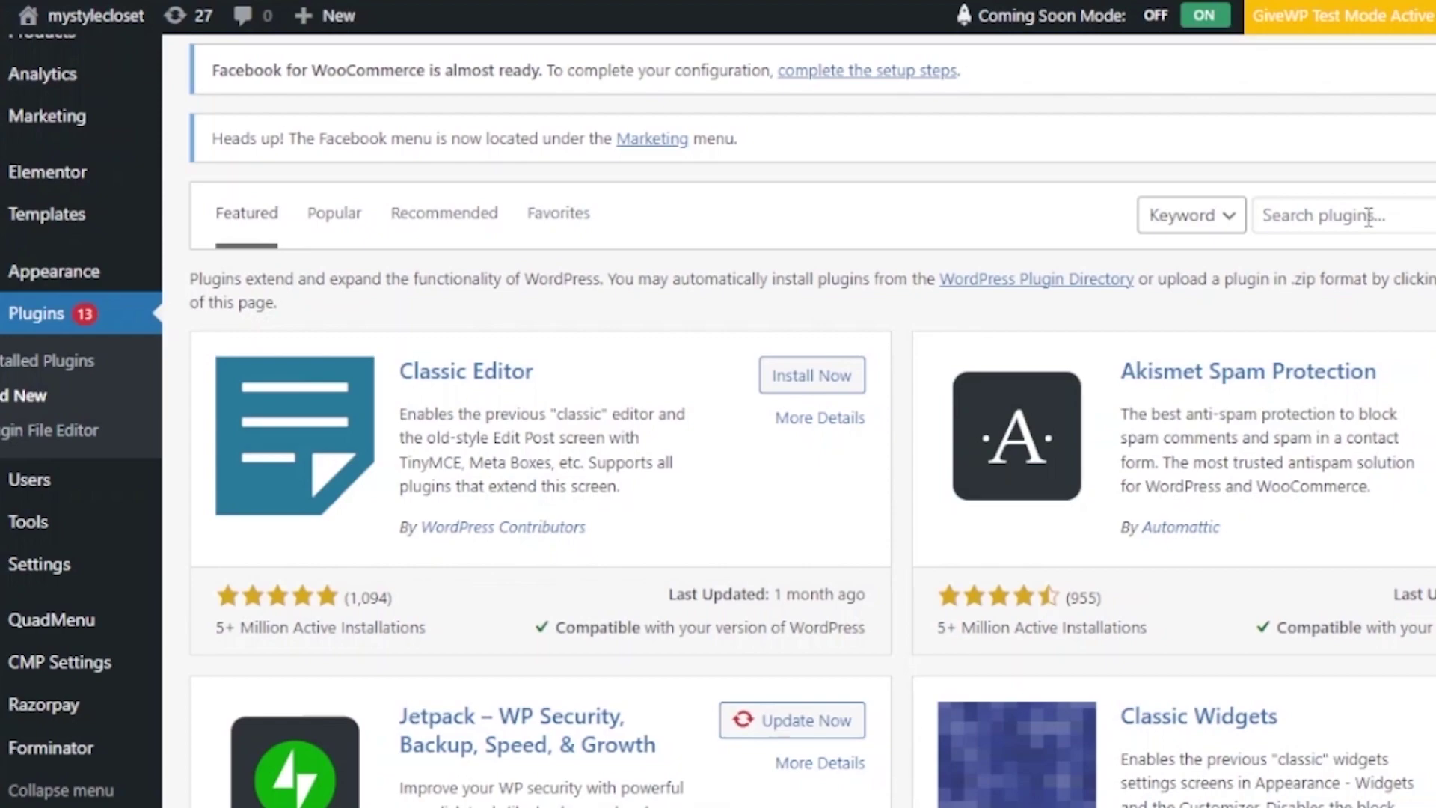
scroll(1368, 217, up, 3)
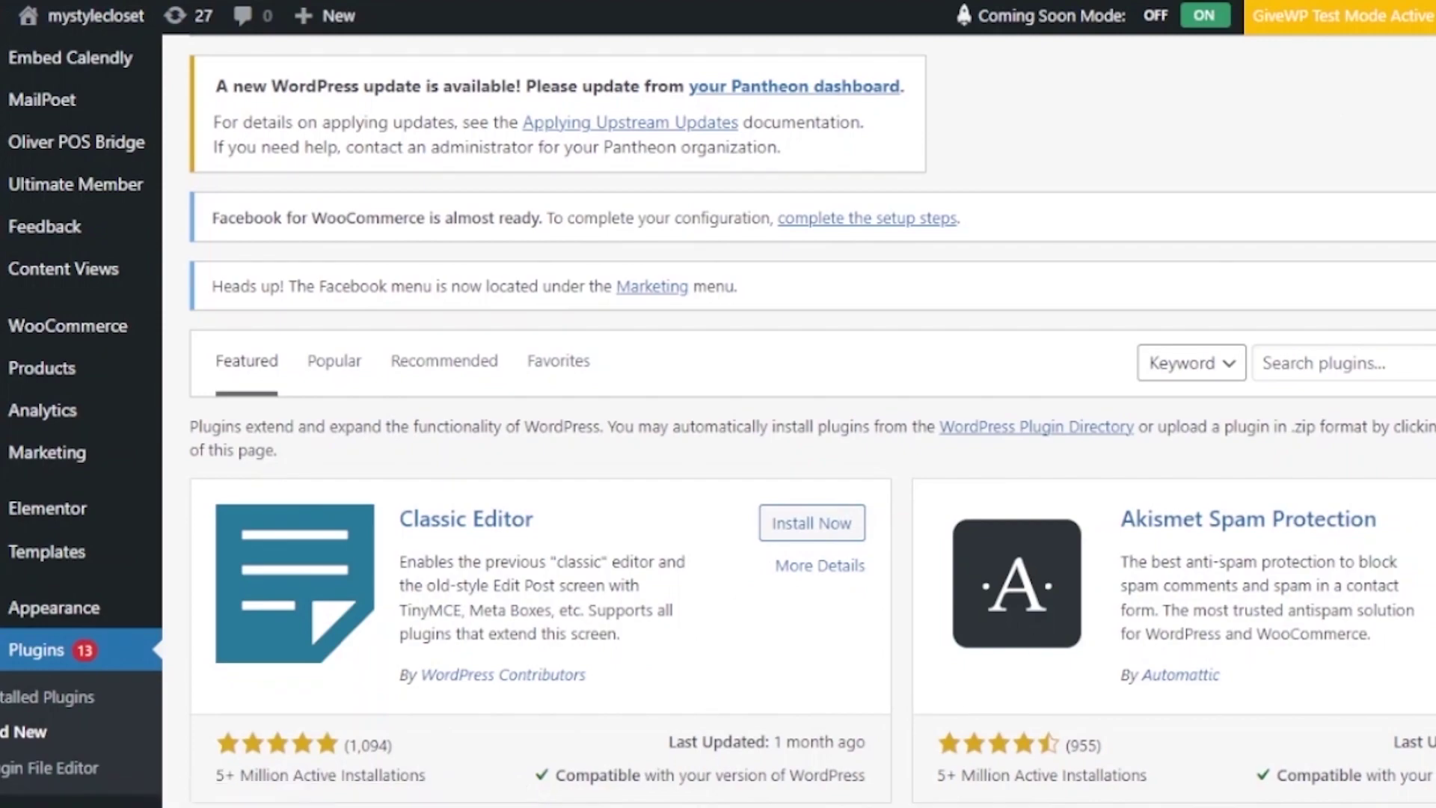
scroll(812, 419, up, 3)
scroll(927, 314, up, 3)
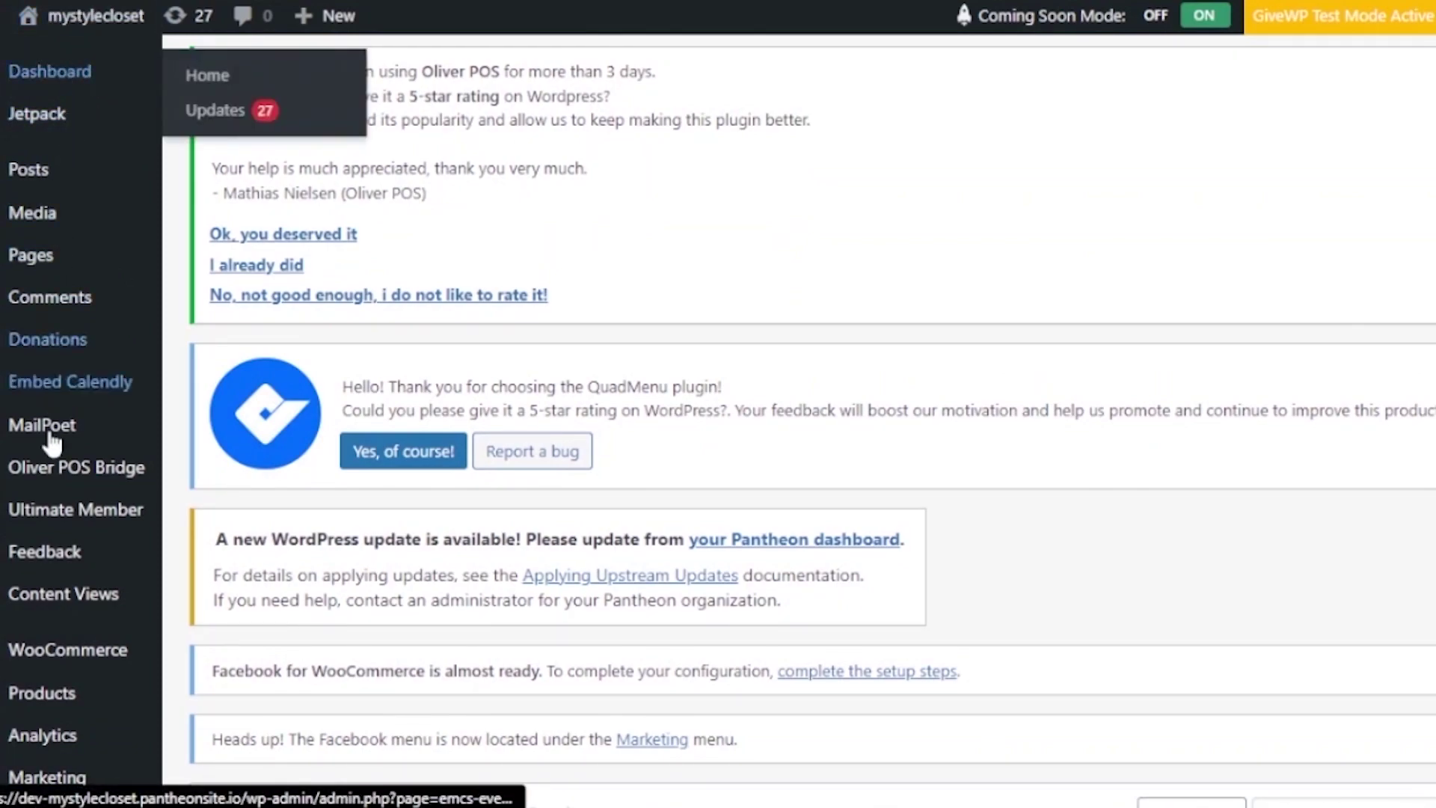
- Start a new donation form via Donations > Add Form and type 'don' as its title
mouse_move(27, 349)
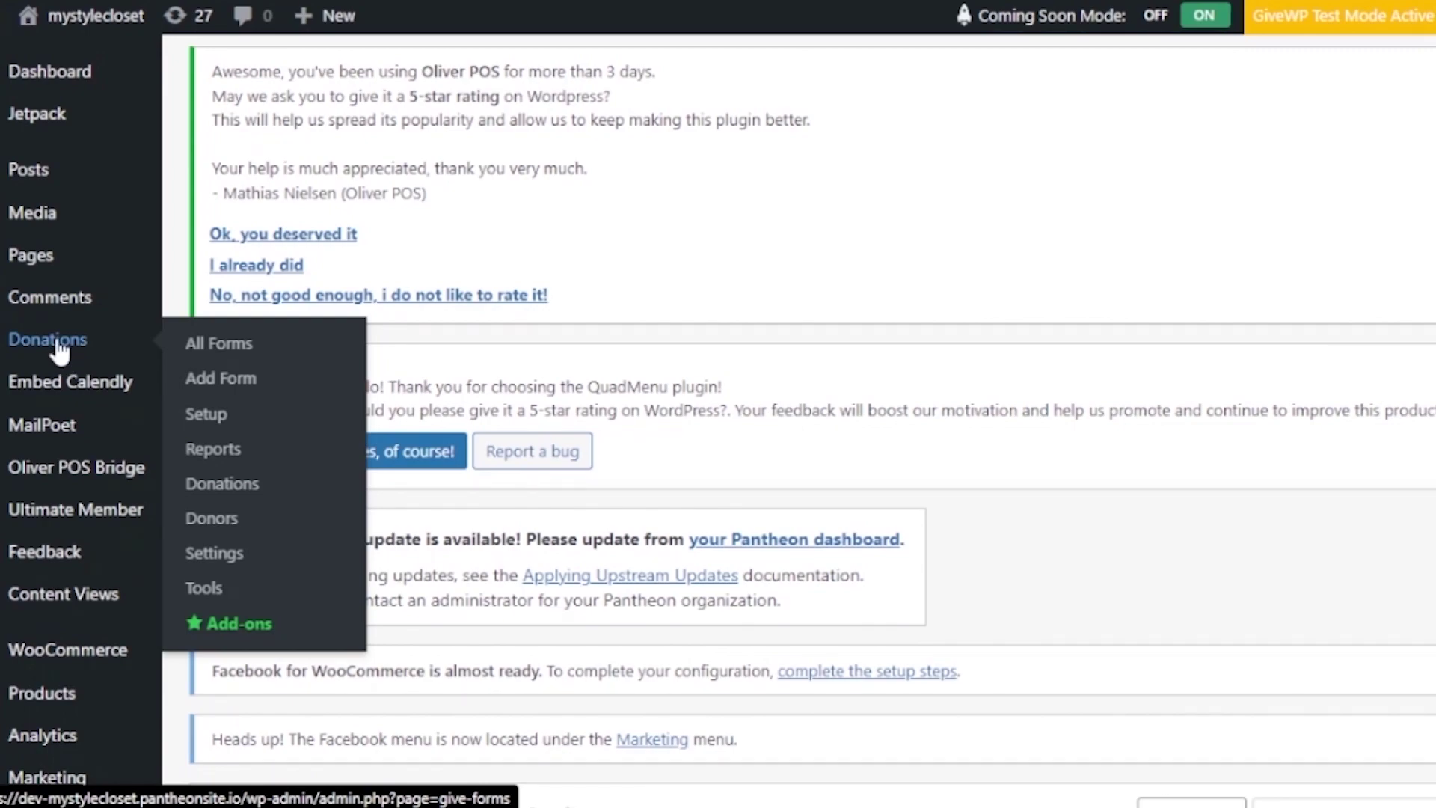
click(252, 390)
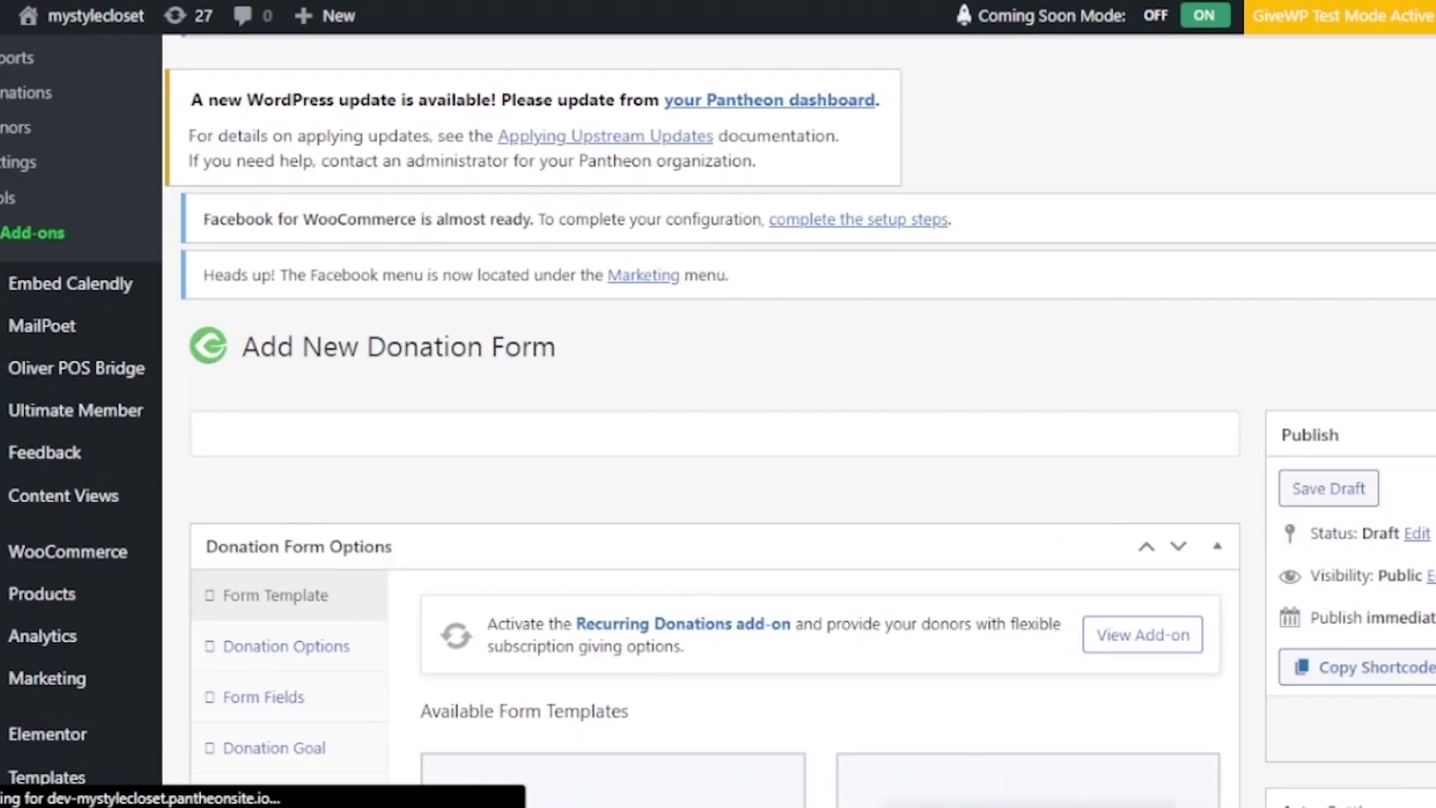
scroll(551, 271, down, 3)
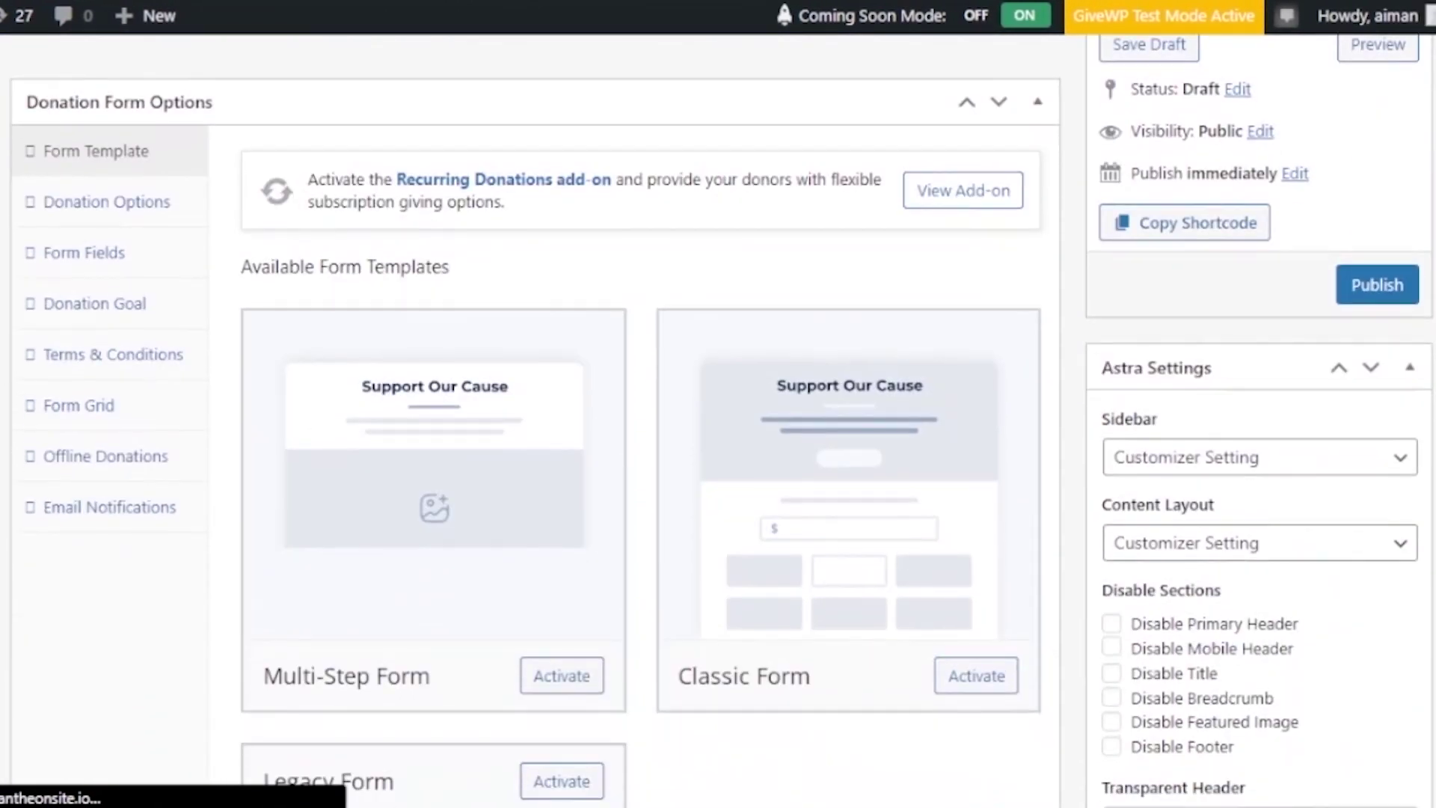
scroll(551, 271, up, 4)
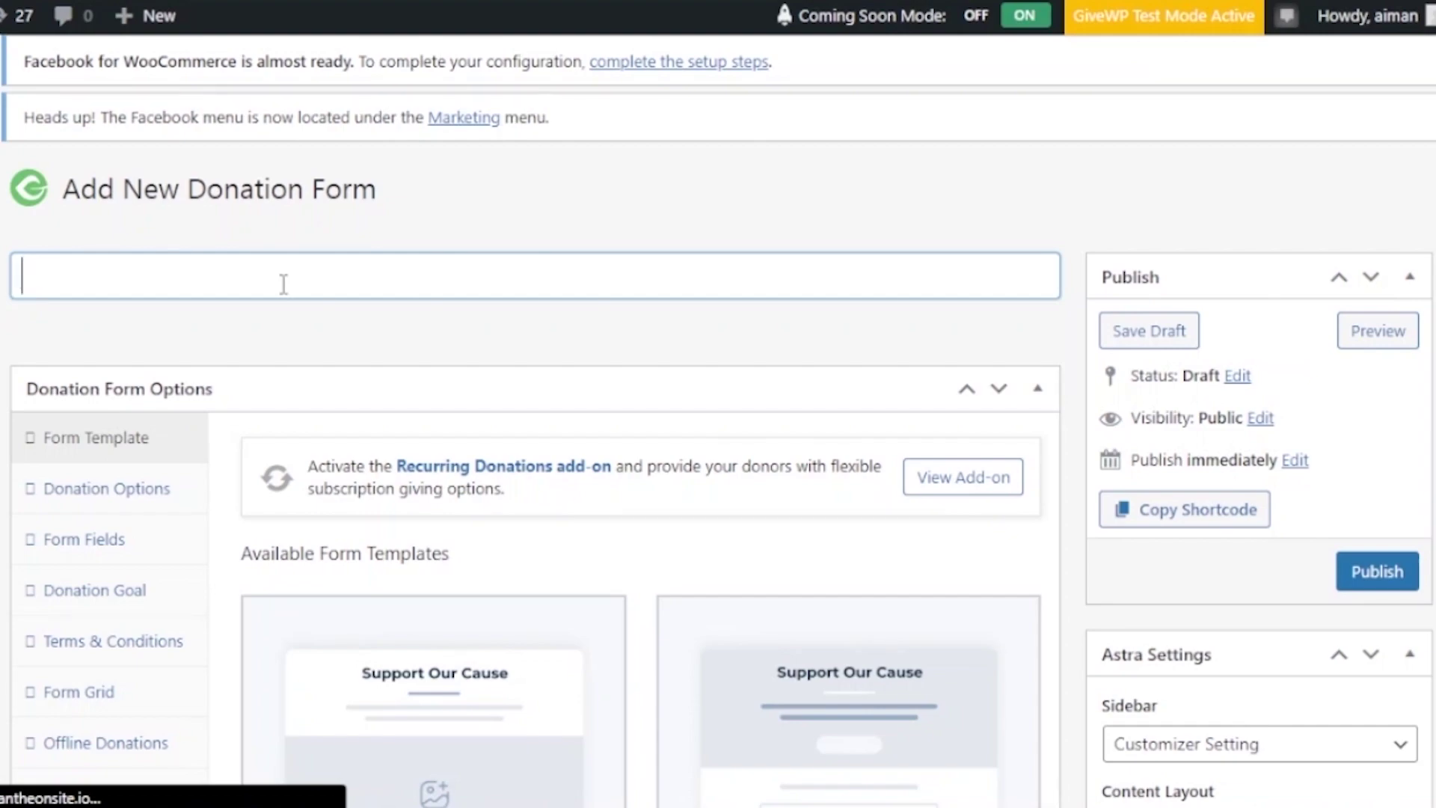
text(don)
- Review the Multi-Step, Classic and Legacy form templates
scroll(718, 419, down, 6)
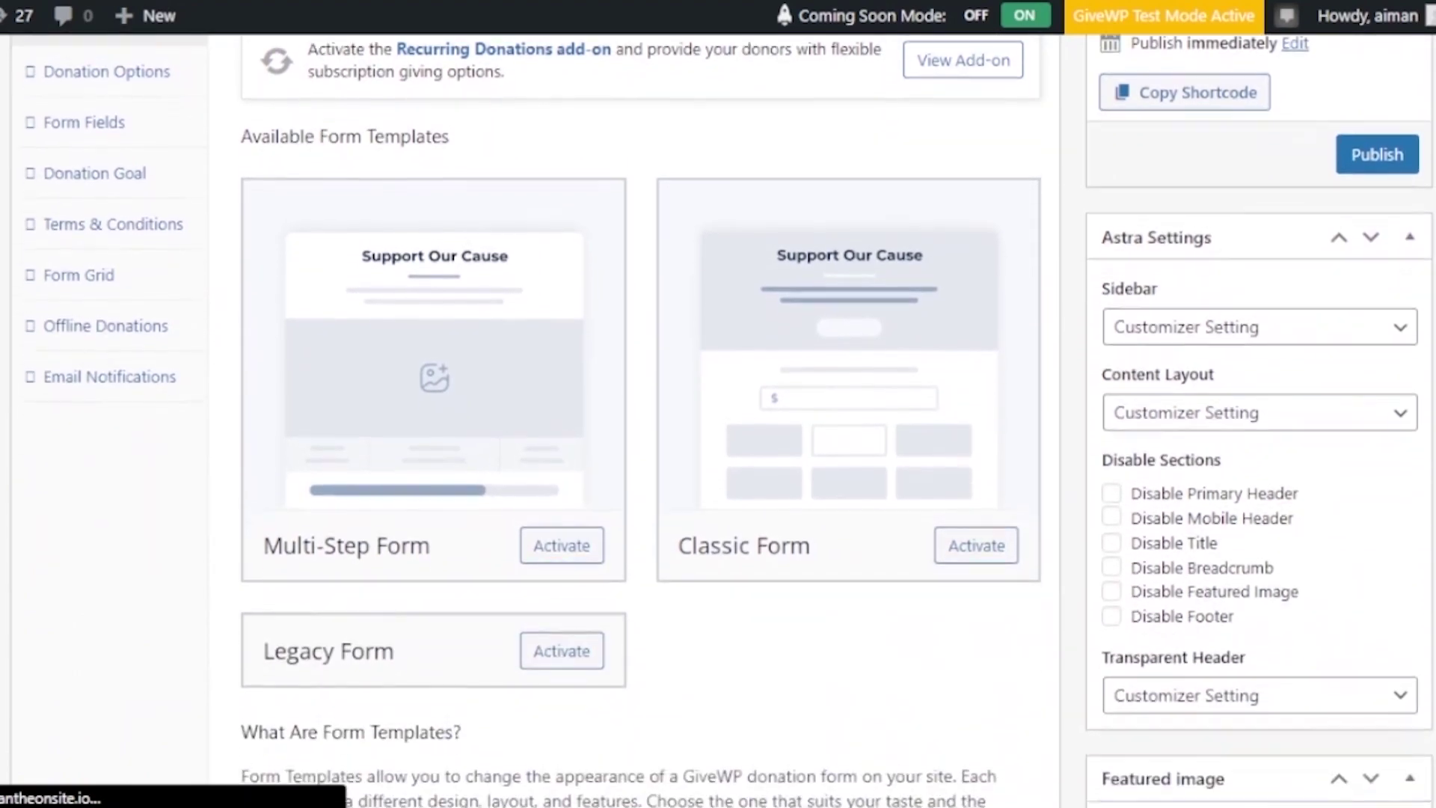
scroll(717, 419, down, 2)
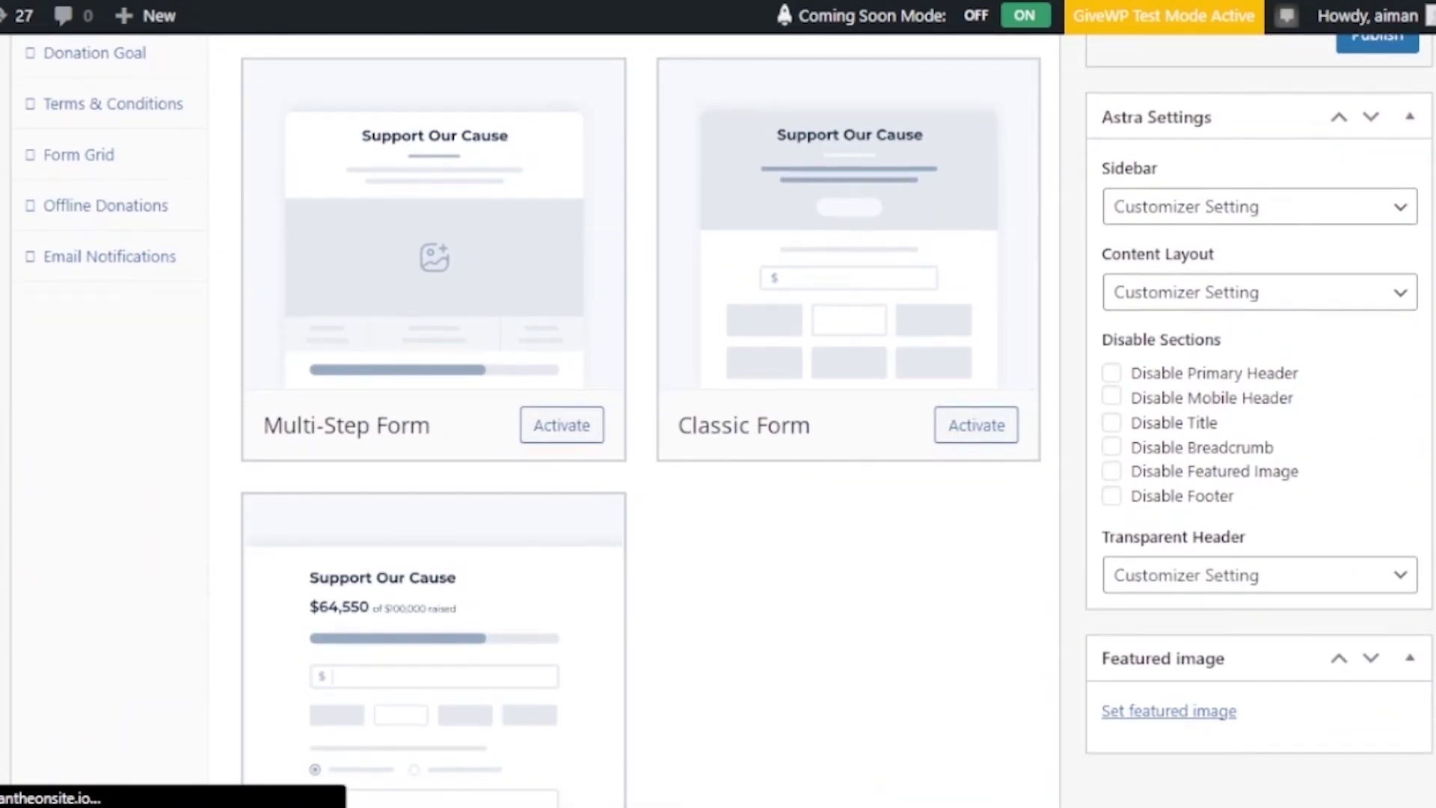
scroll(718, 419, up, 5)
scroll(718, 419, down, 6)
scroll(717, 418, up, 4)
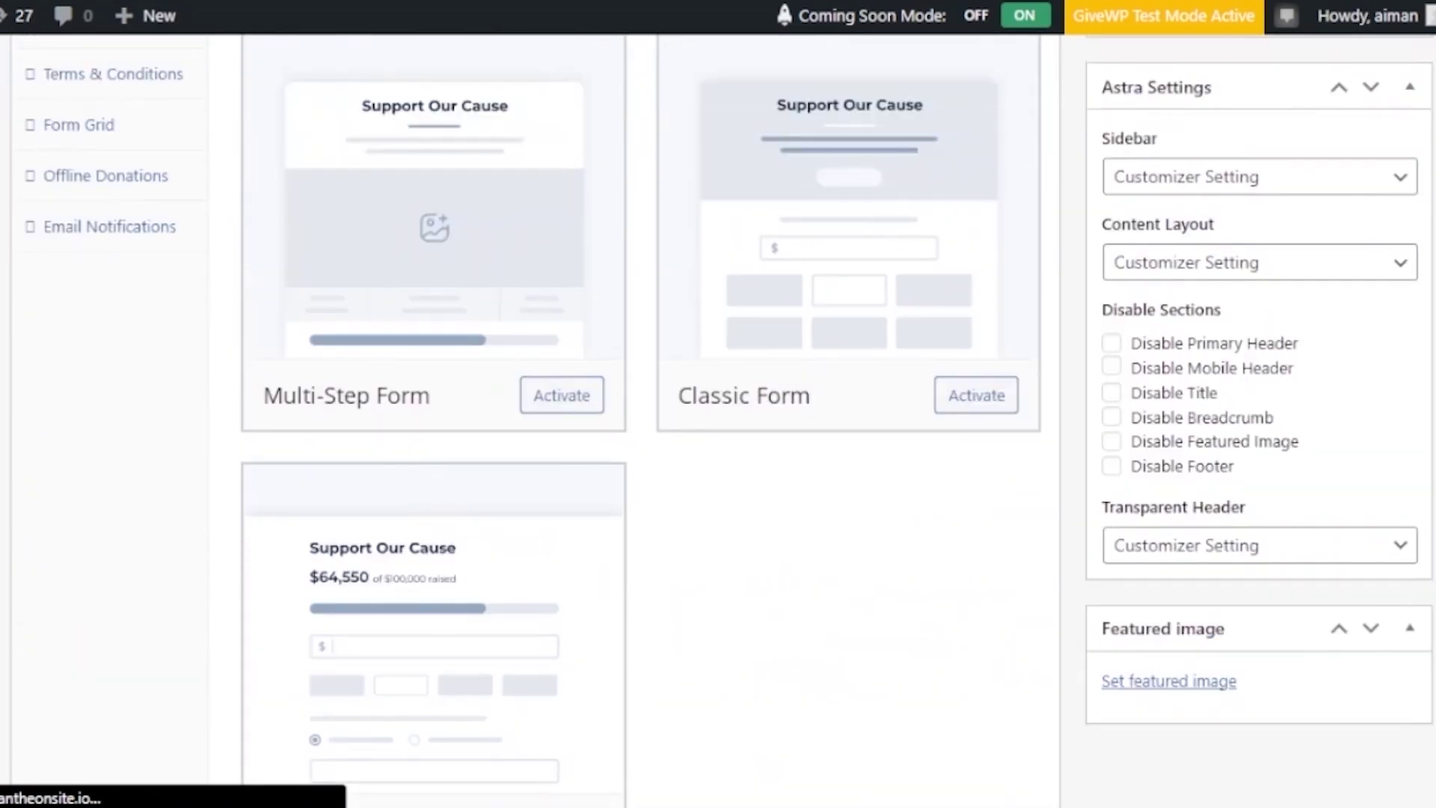
scroll(718, 419, down, 7)
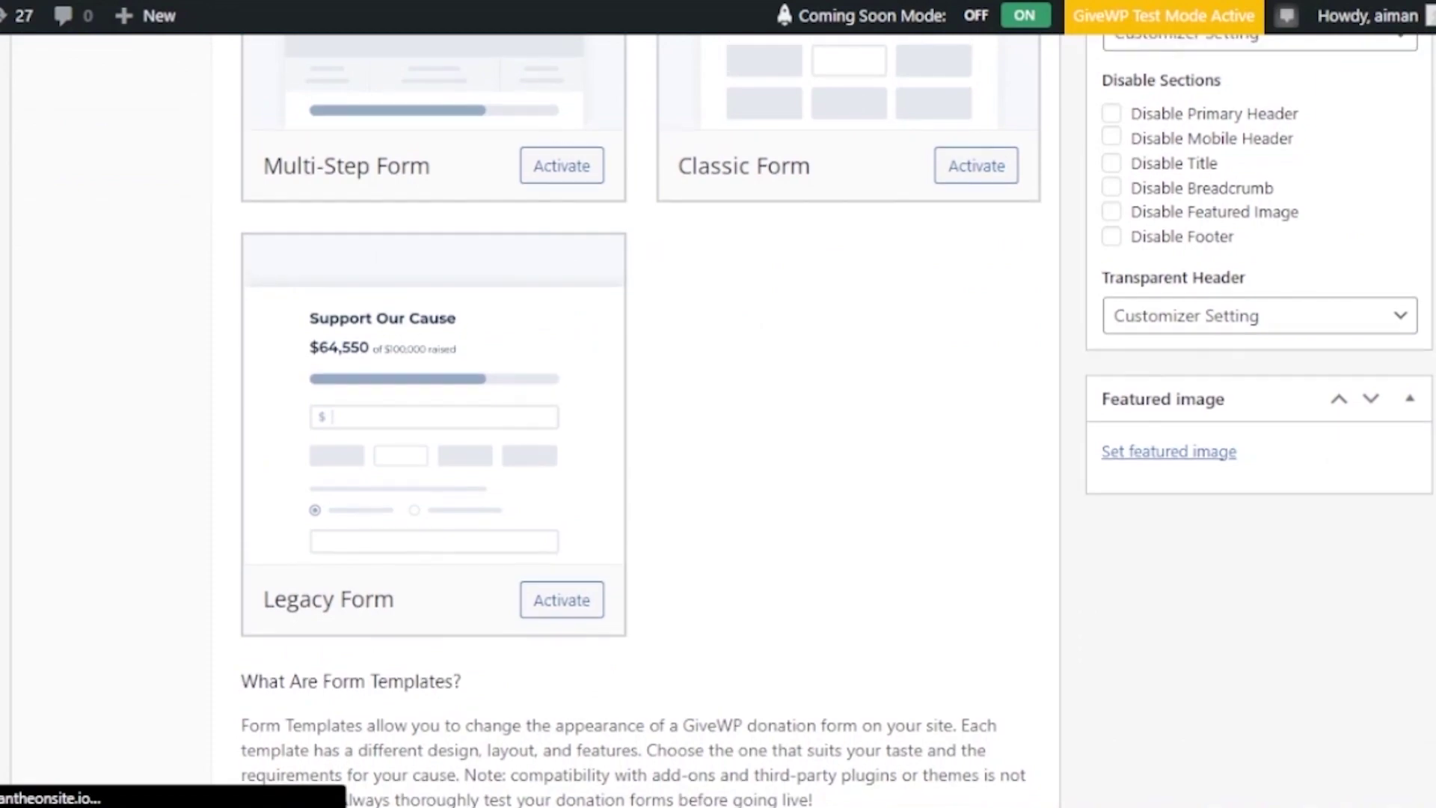
scroll(718, 419, up, 7)
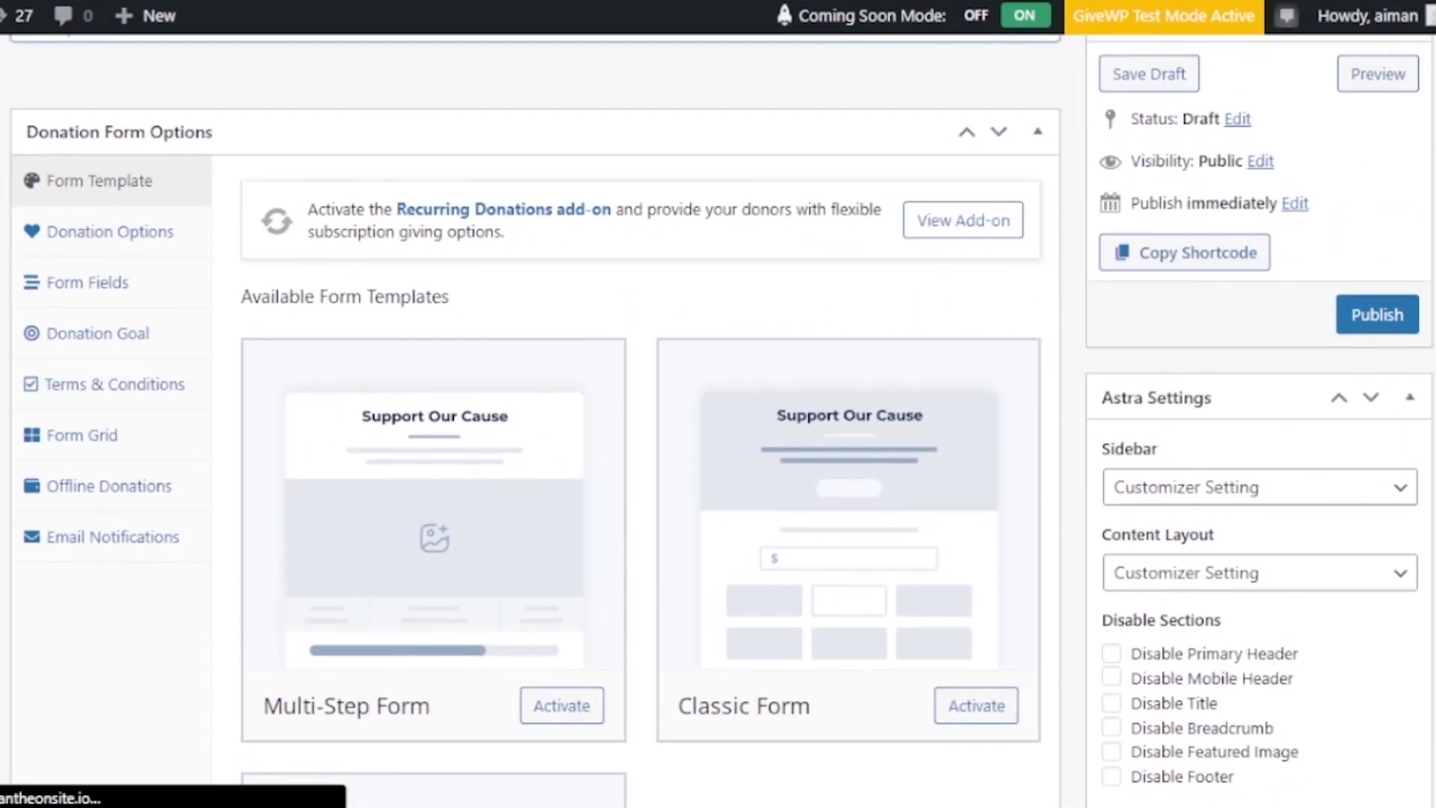
scroll(718, 418, down, 5)
scroll(970, 410, up, 1)
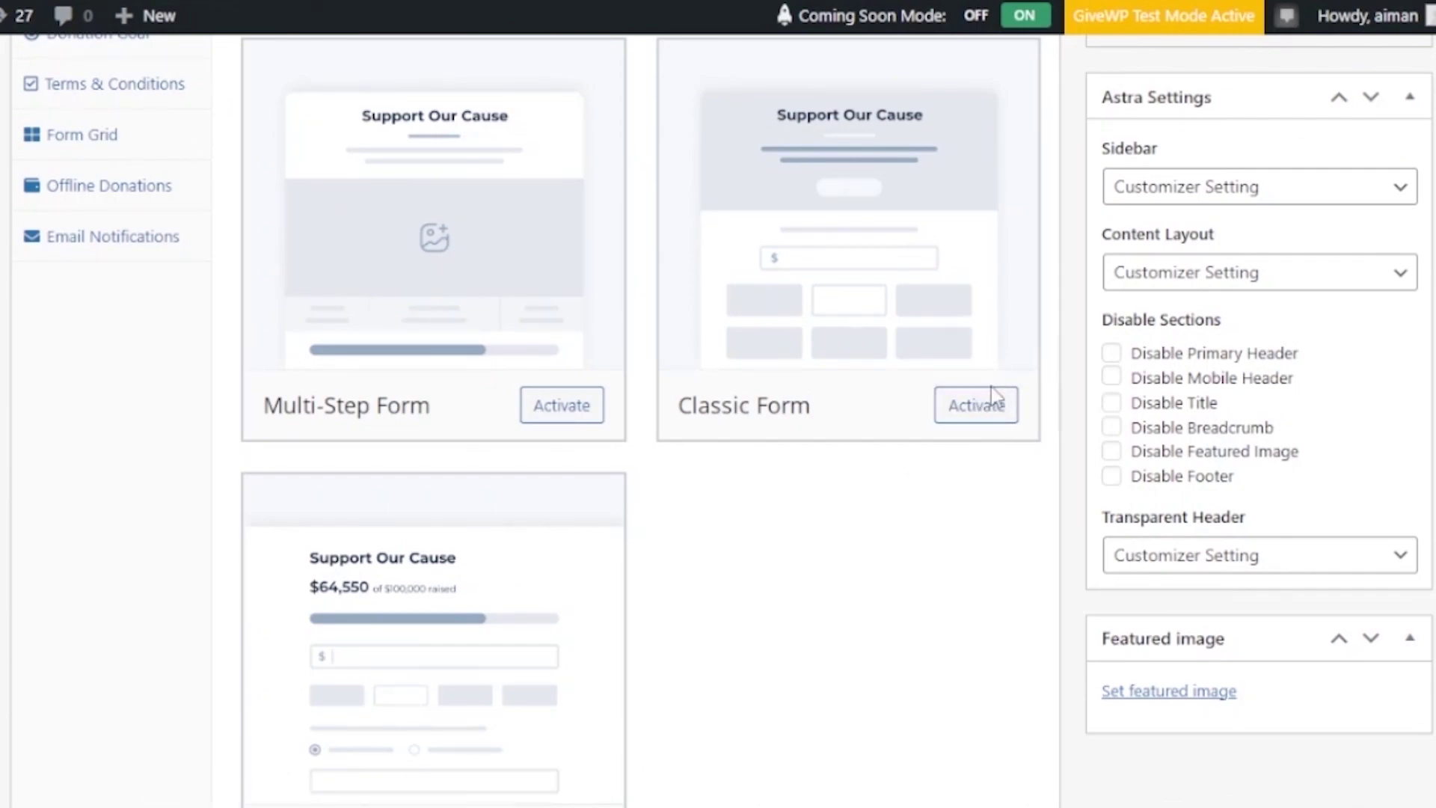
click(997, 410)
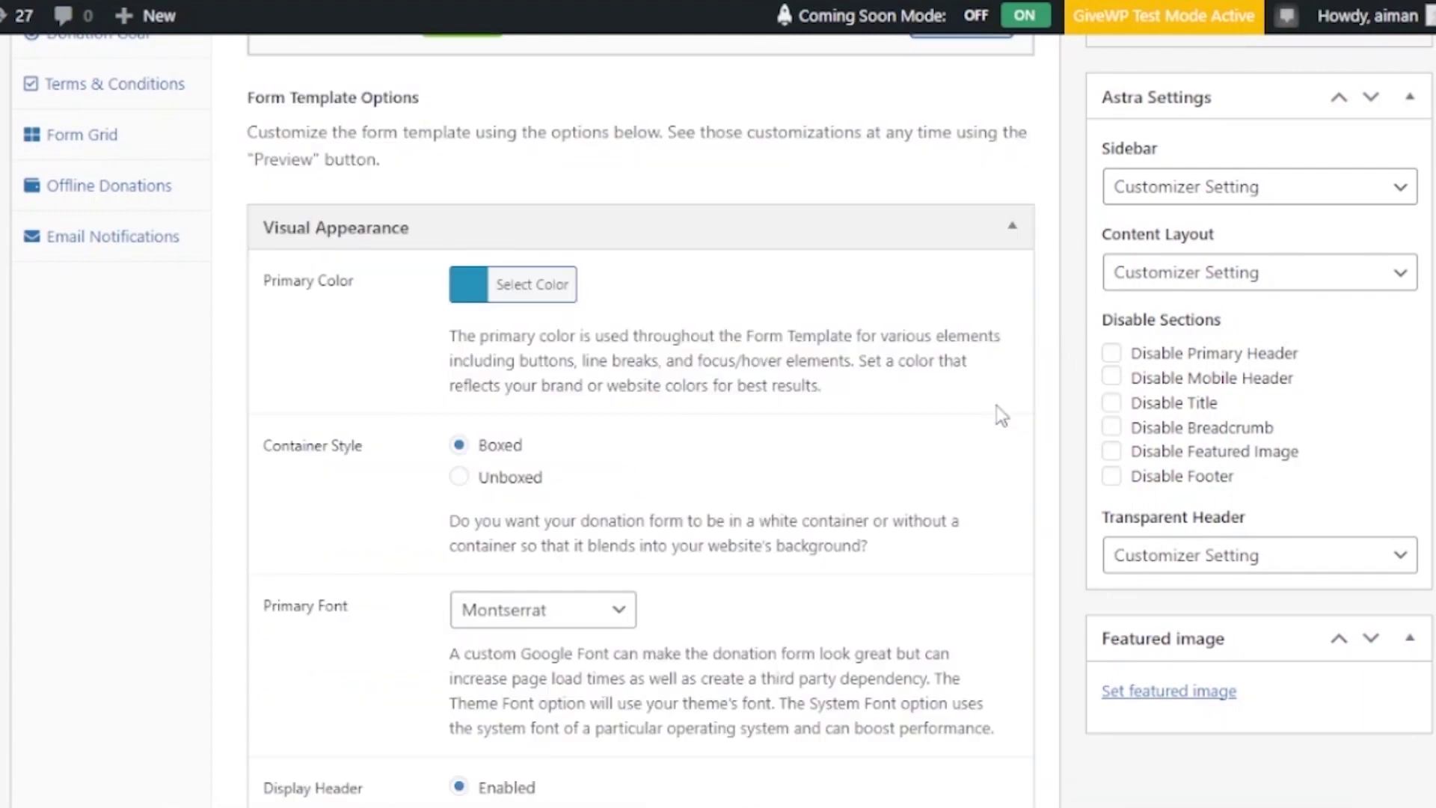
scroll(858, 467, up, 5)
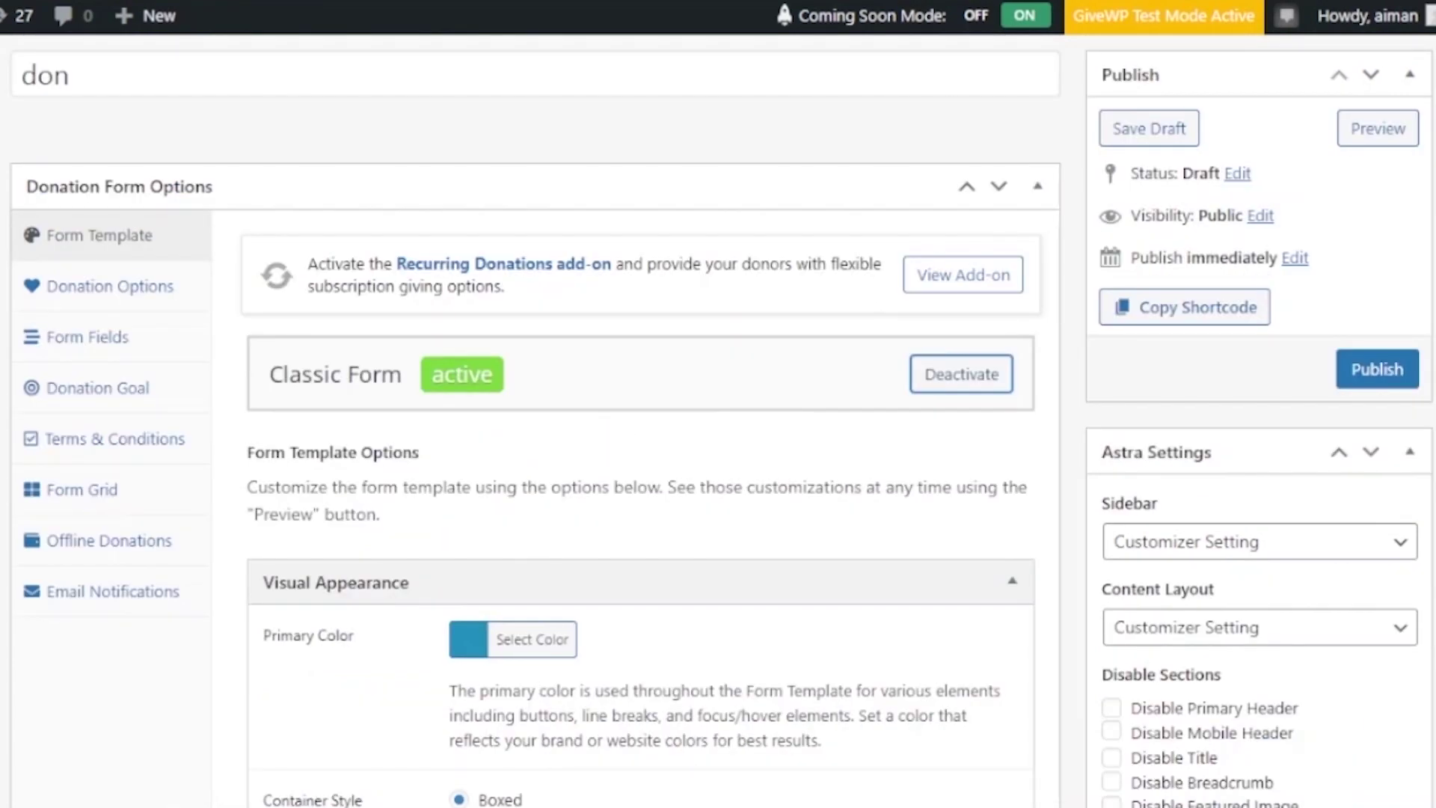
scroll(718, 419, down, 3)
scroll(996, 335, down, 2)
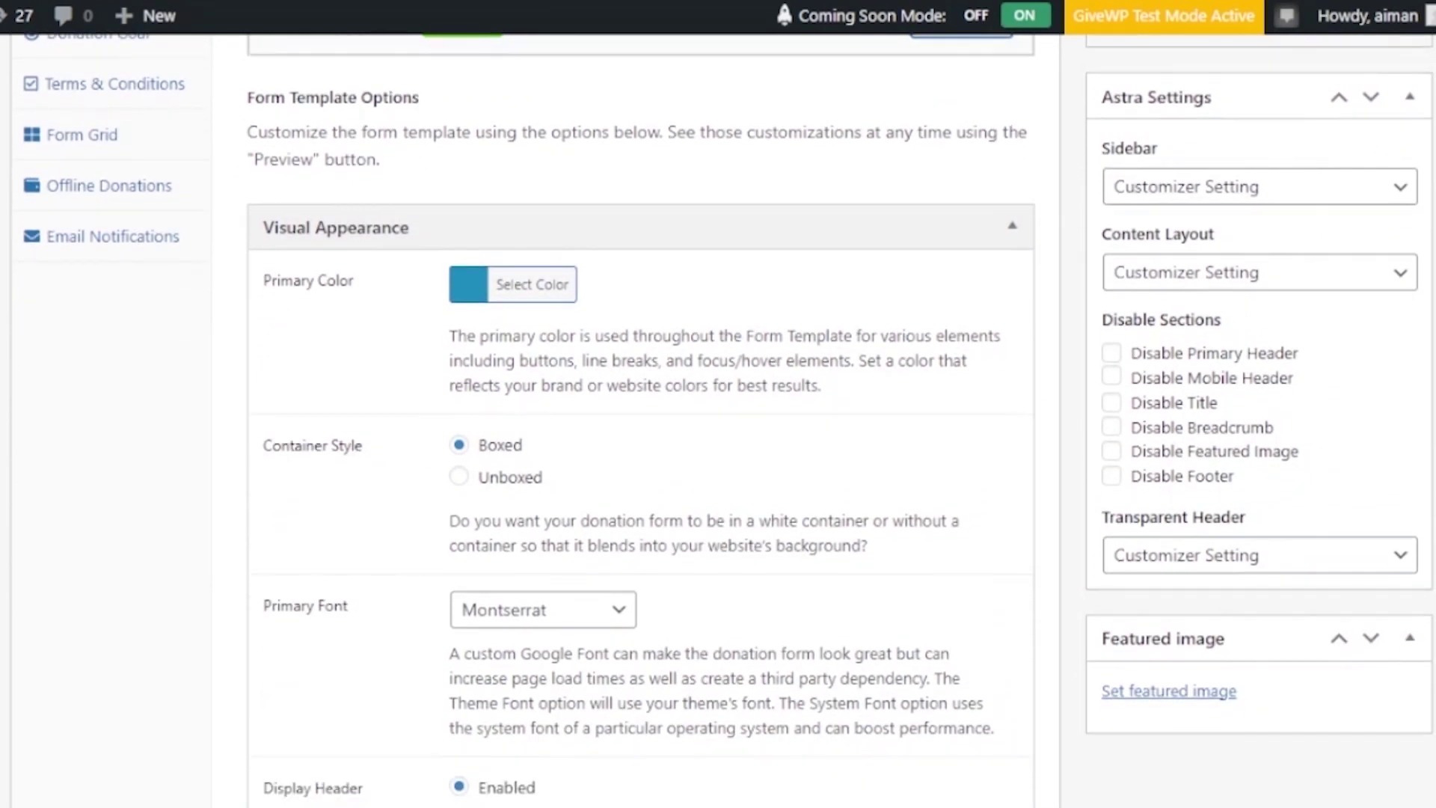
scroll(1410, 282, down, 2)
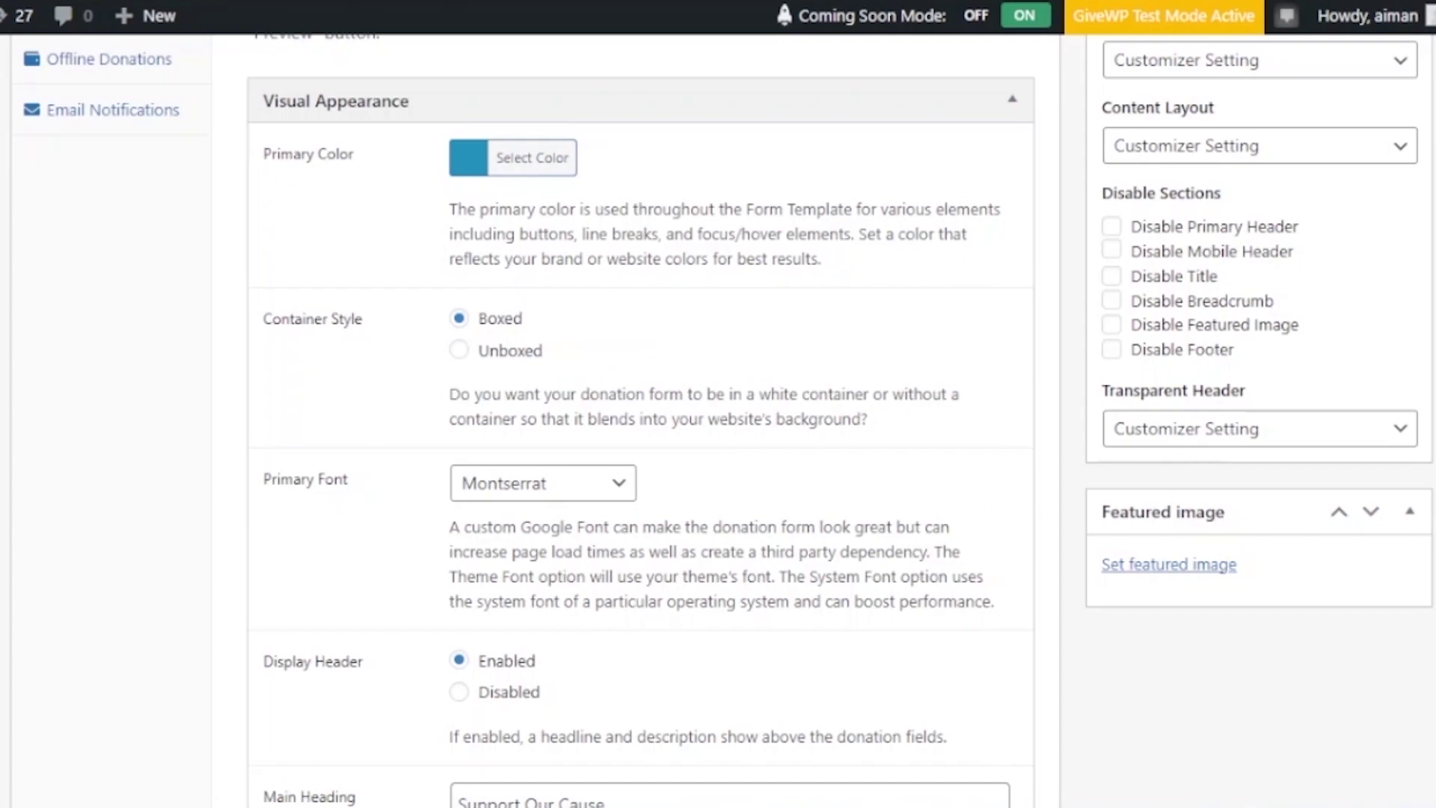
scroll(641, 419, down, 18)
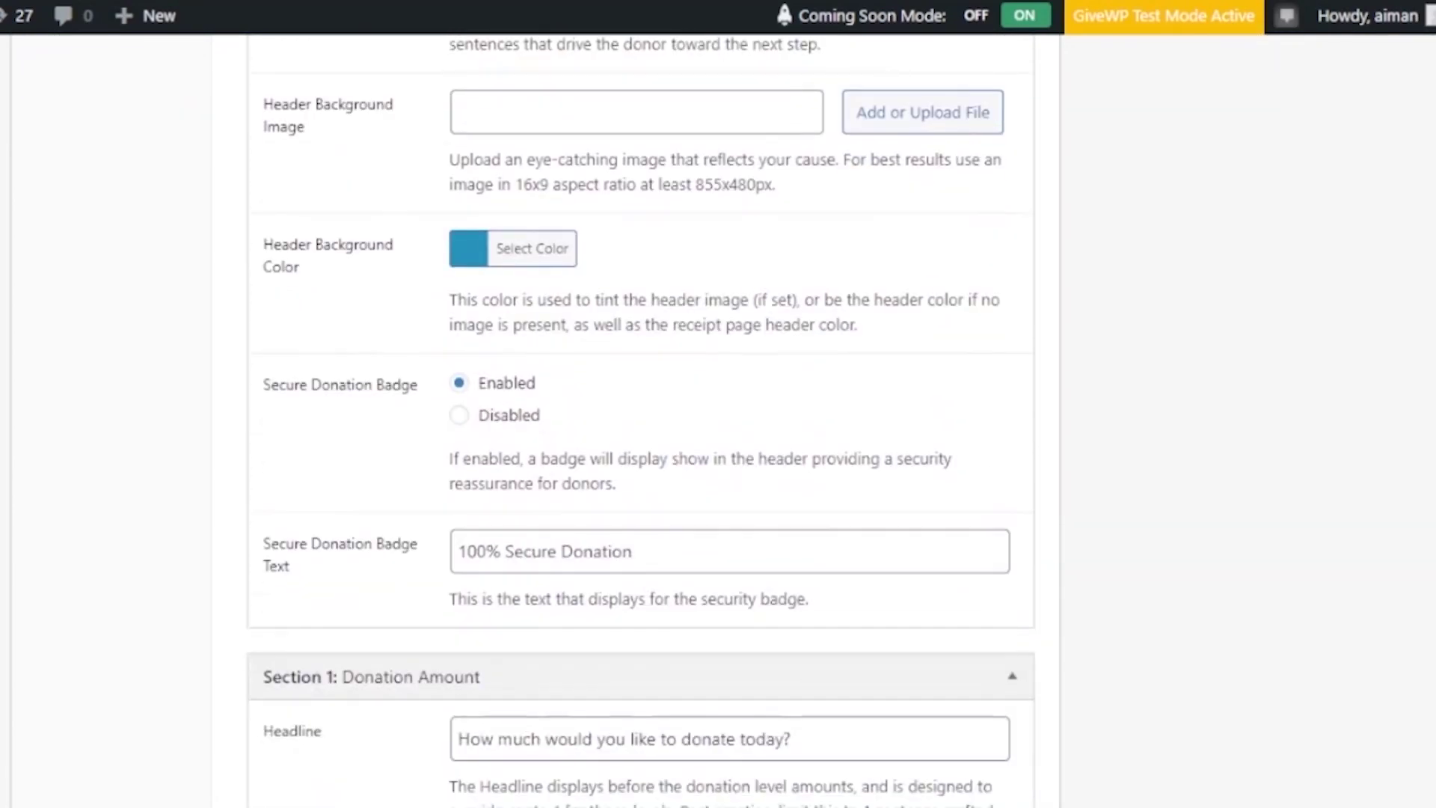
scroll(641, 419, up, 10)
scroll(641, 419, down, 20)
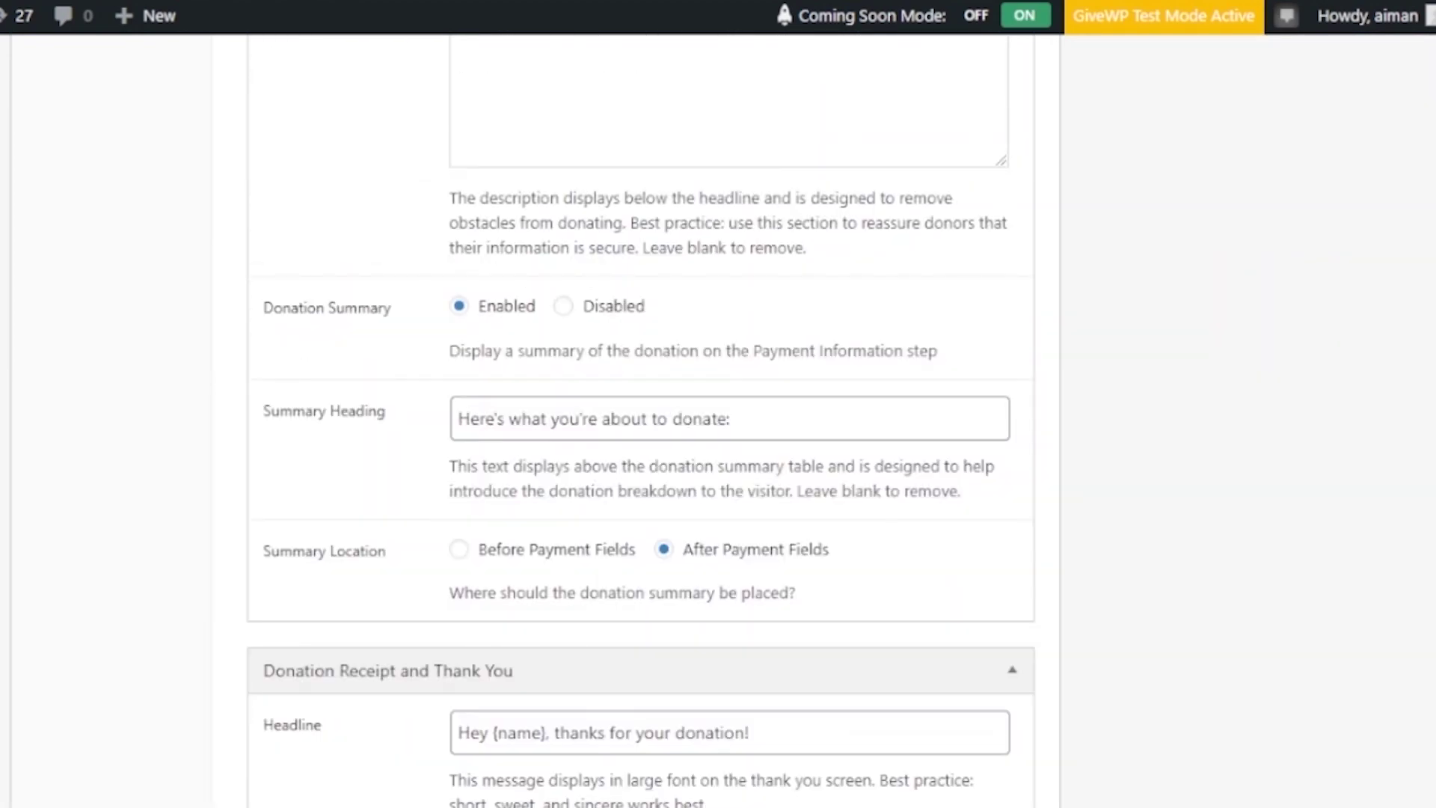
scroll(640, 418, down, 20)
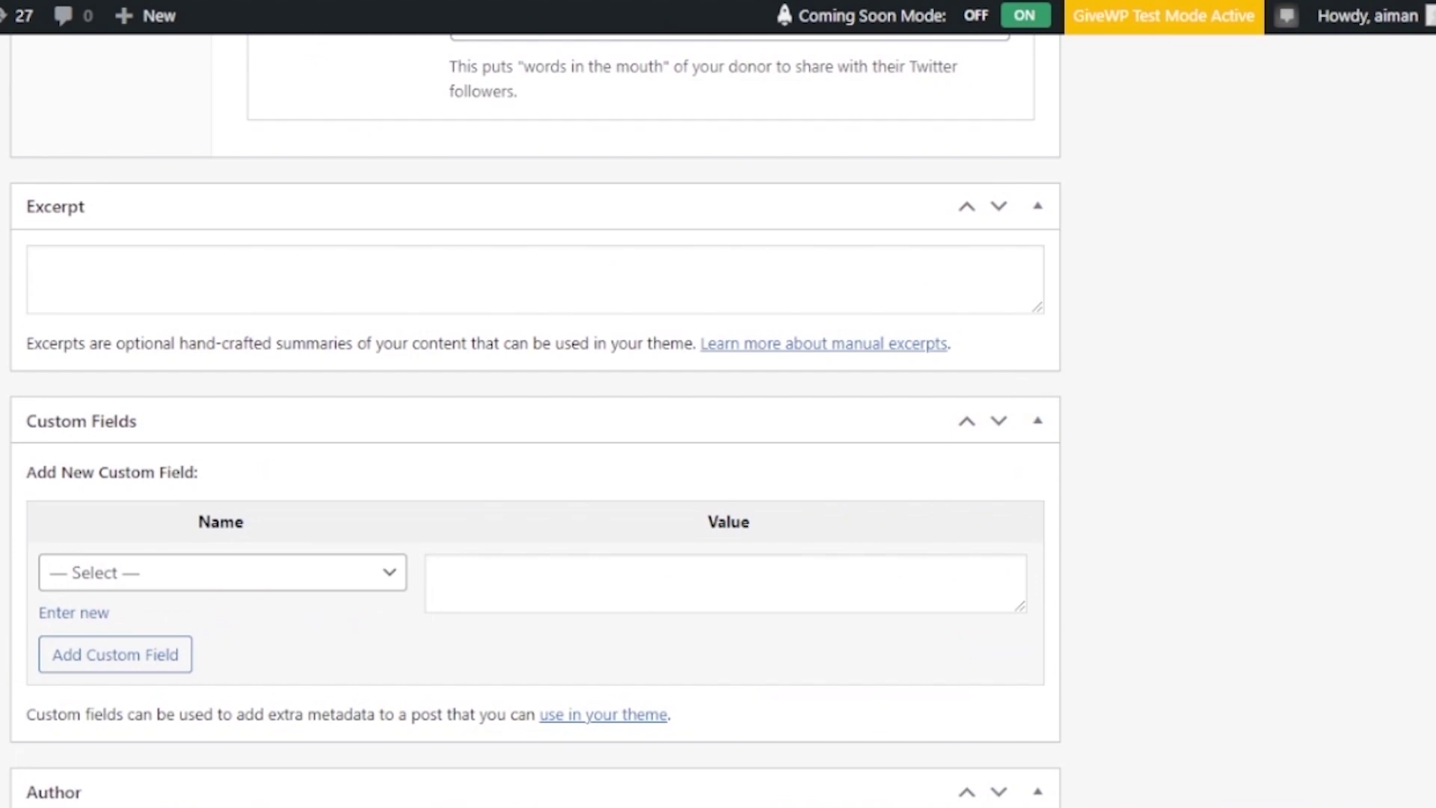
scroll(641, 419, down, 1)
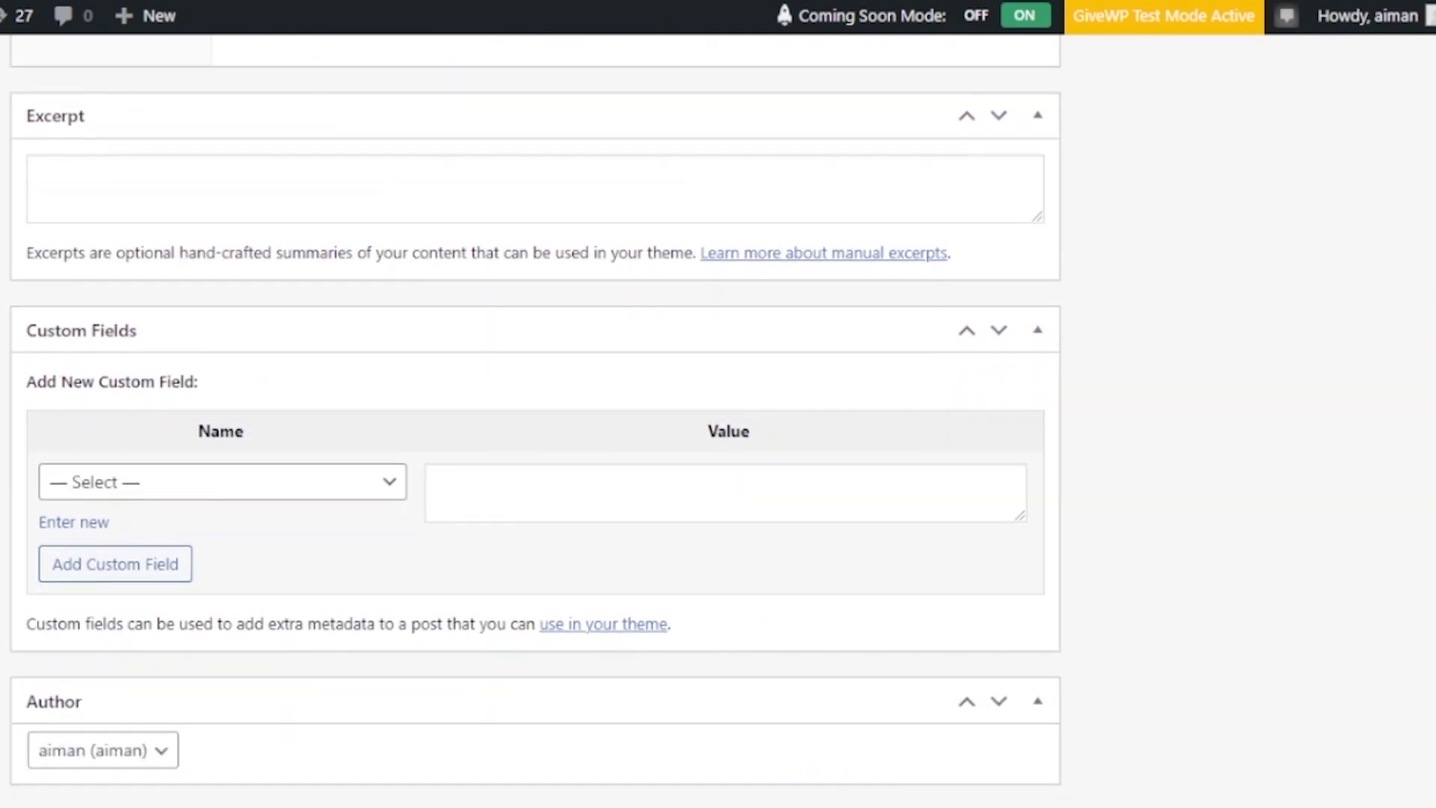
click(378, 486)
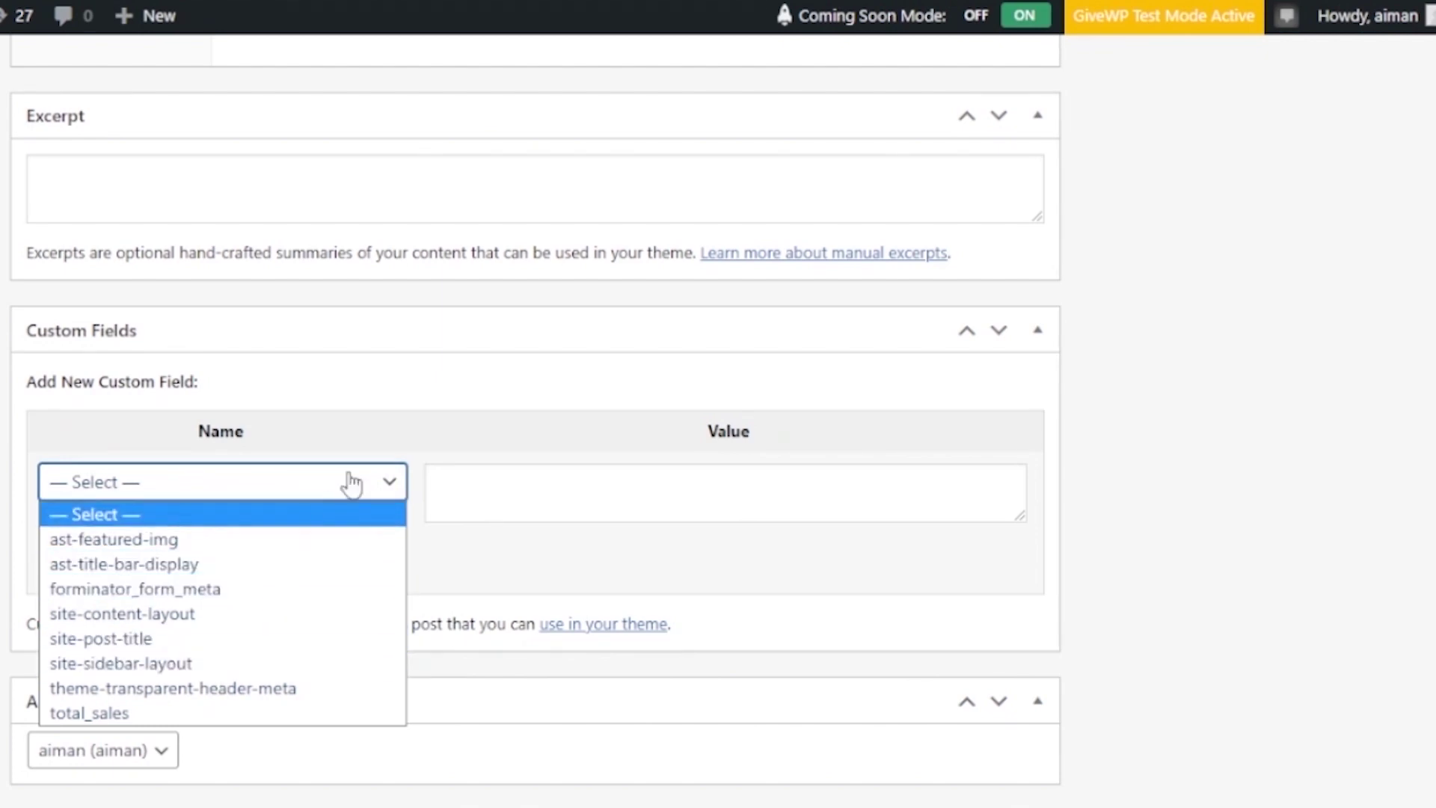
click(392, 485)
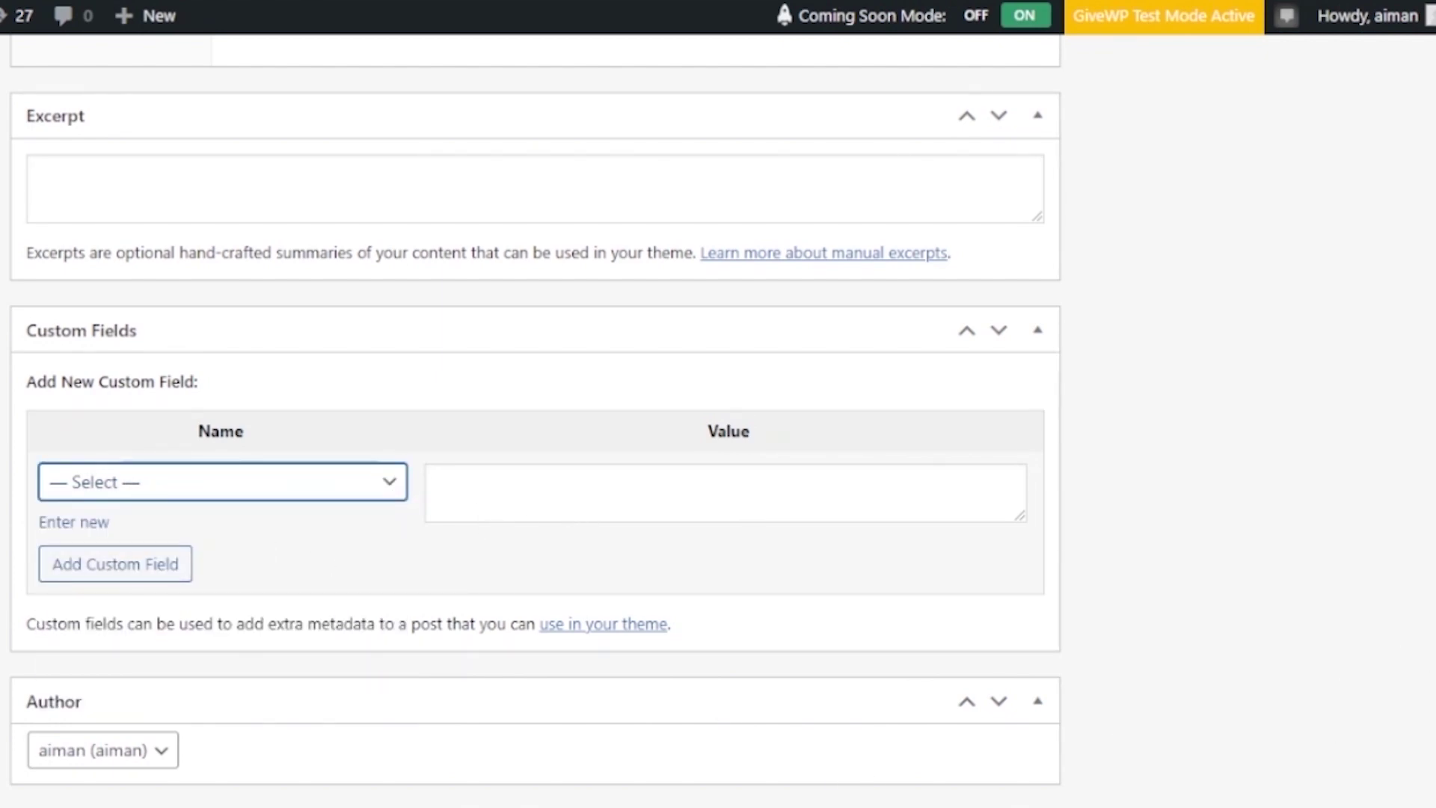
scroll(488, 298, up, 15)
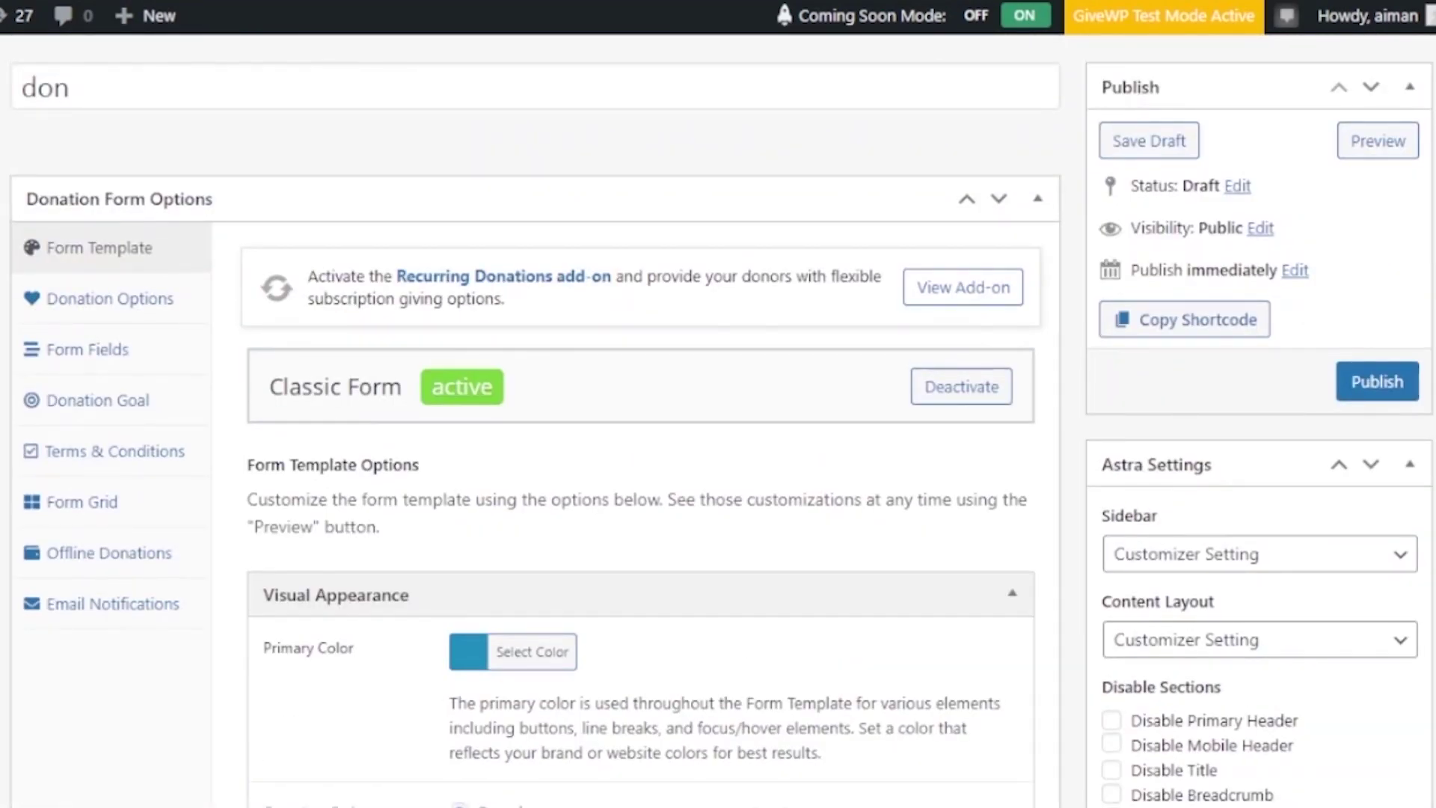
- On Donation Options, keep Custom Amount enabled and review the Rs 10, 25 and 50 levels
click(103, 317)
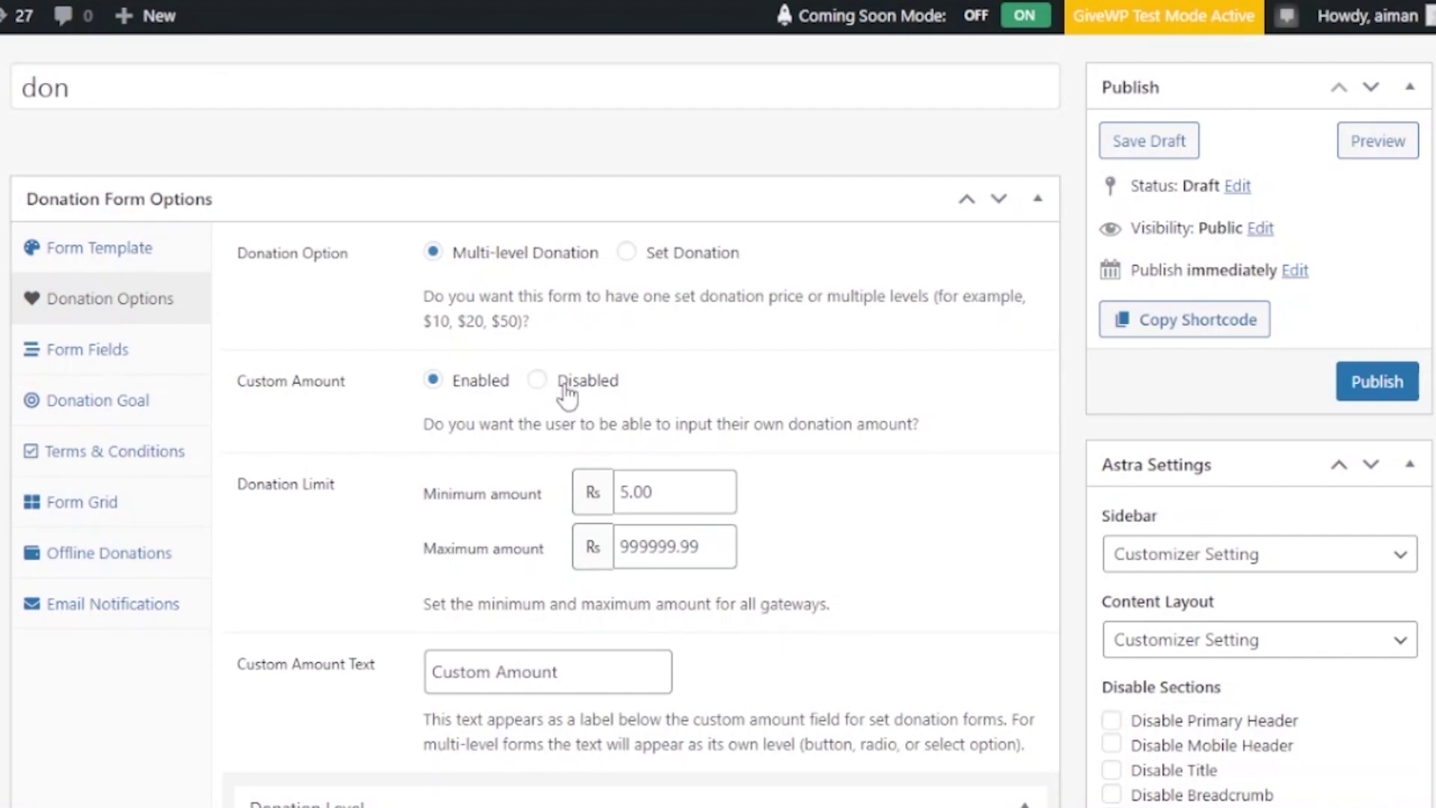
click(537, 380)
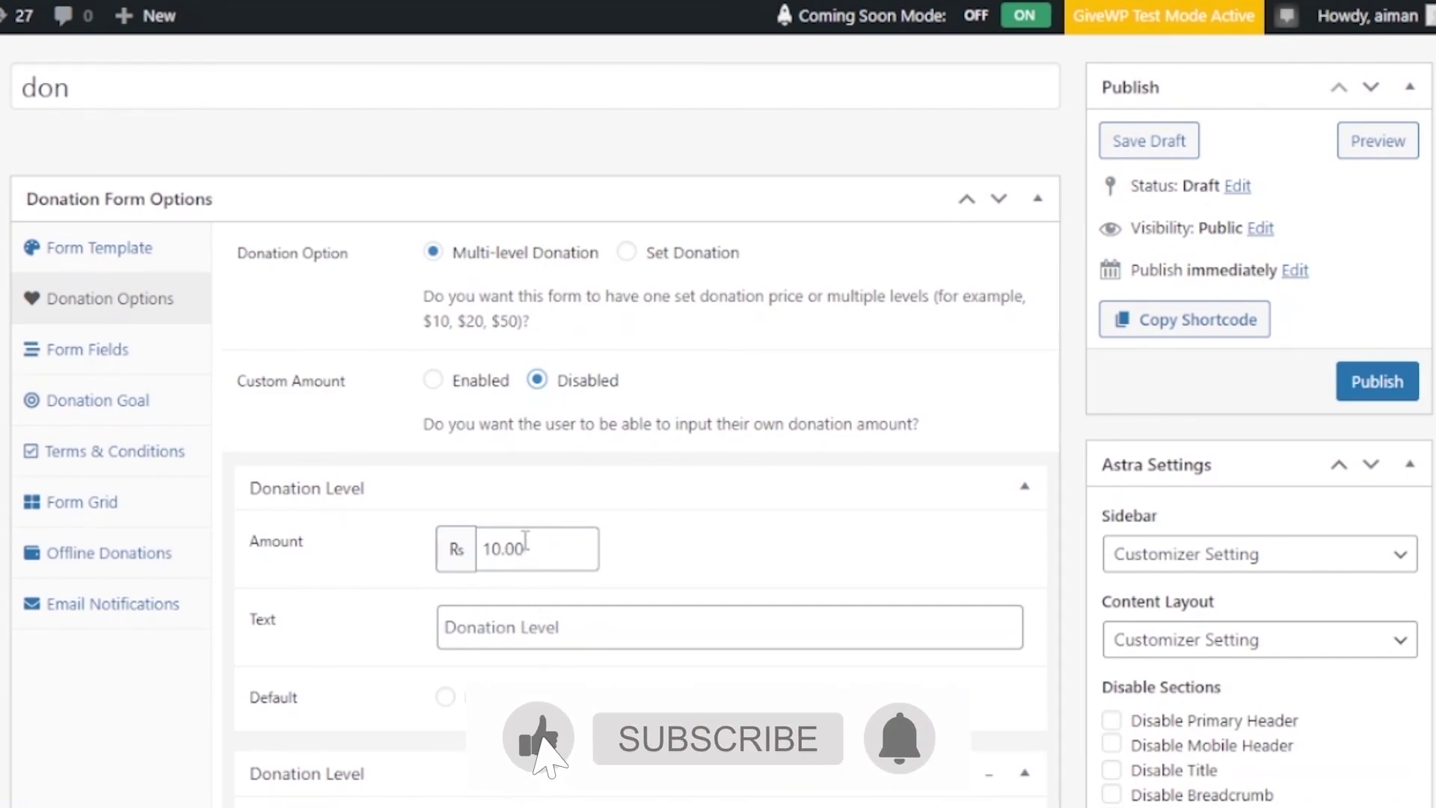
click(441, 390)
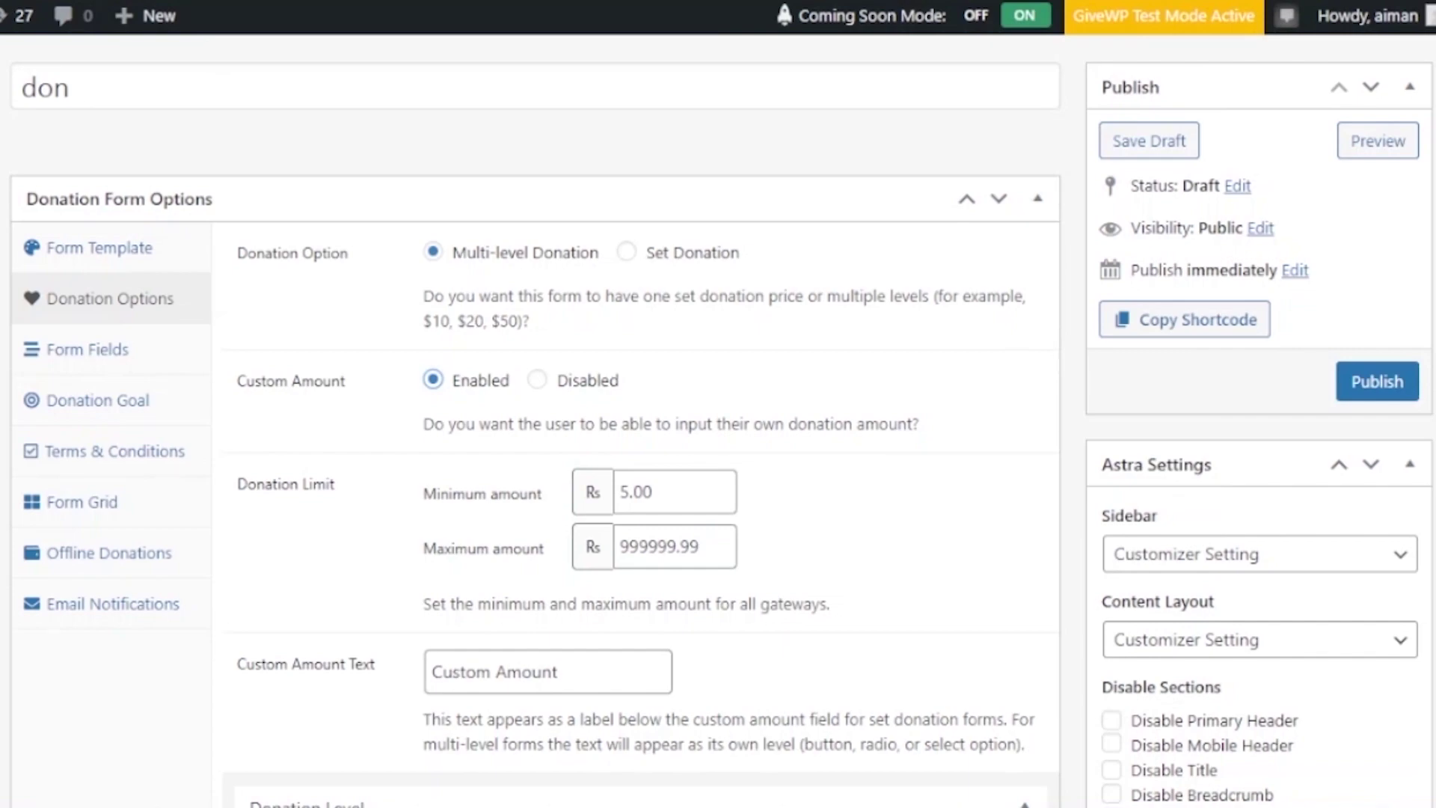
scroll(881, 165, down, 4)
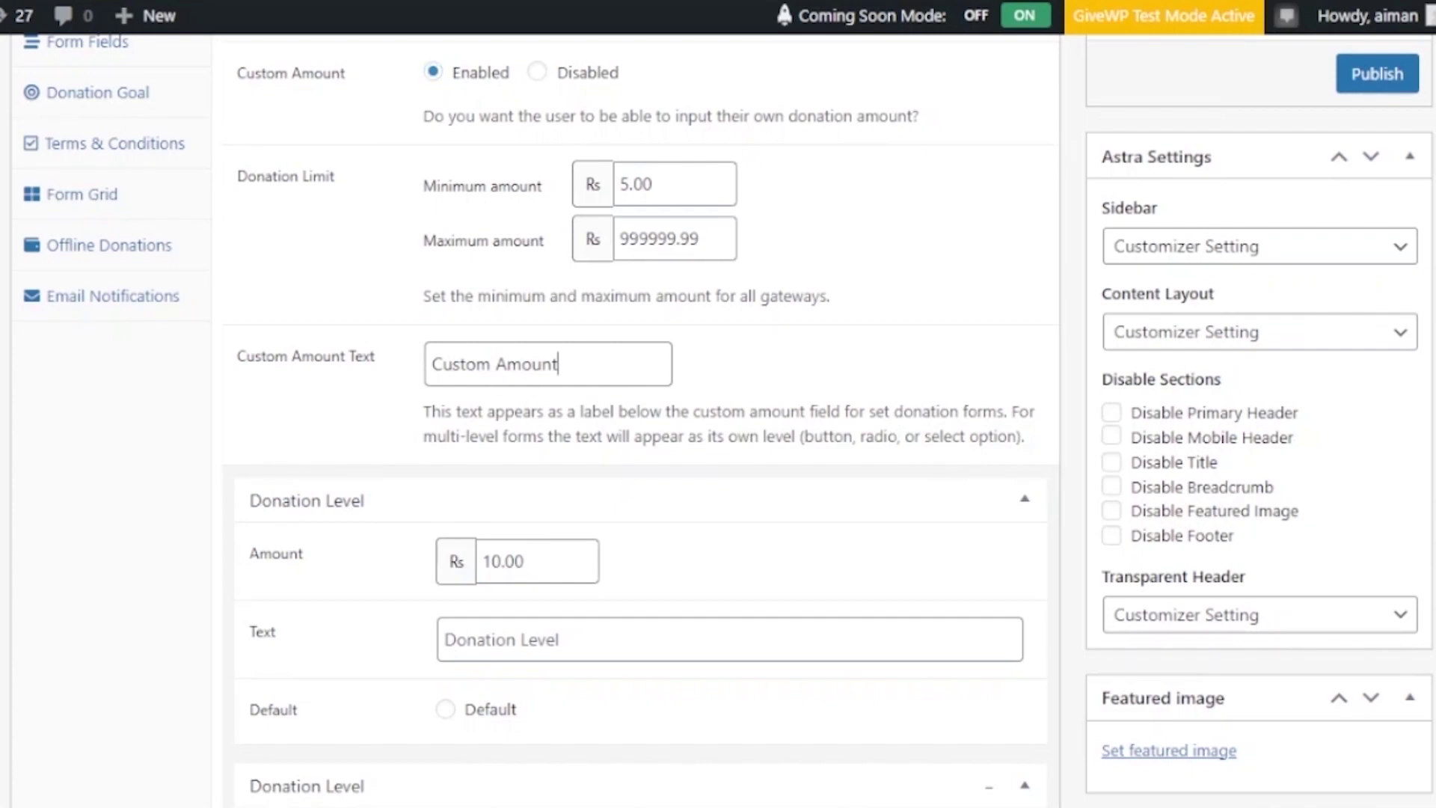
scroll(1359, 346, down, 5)
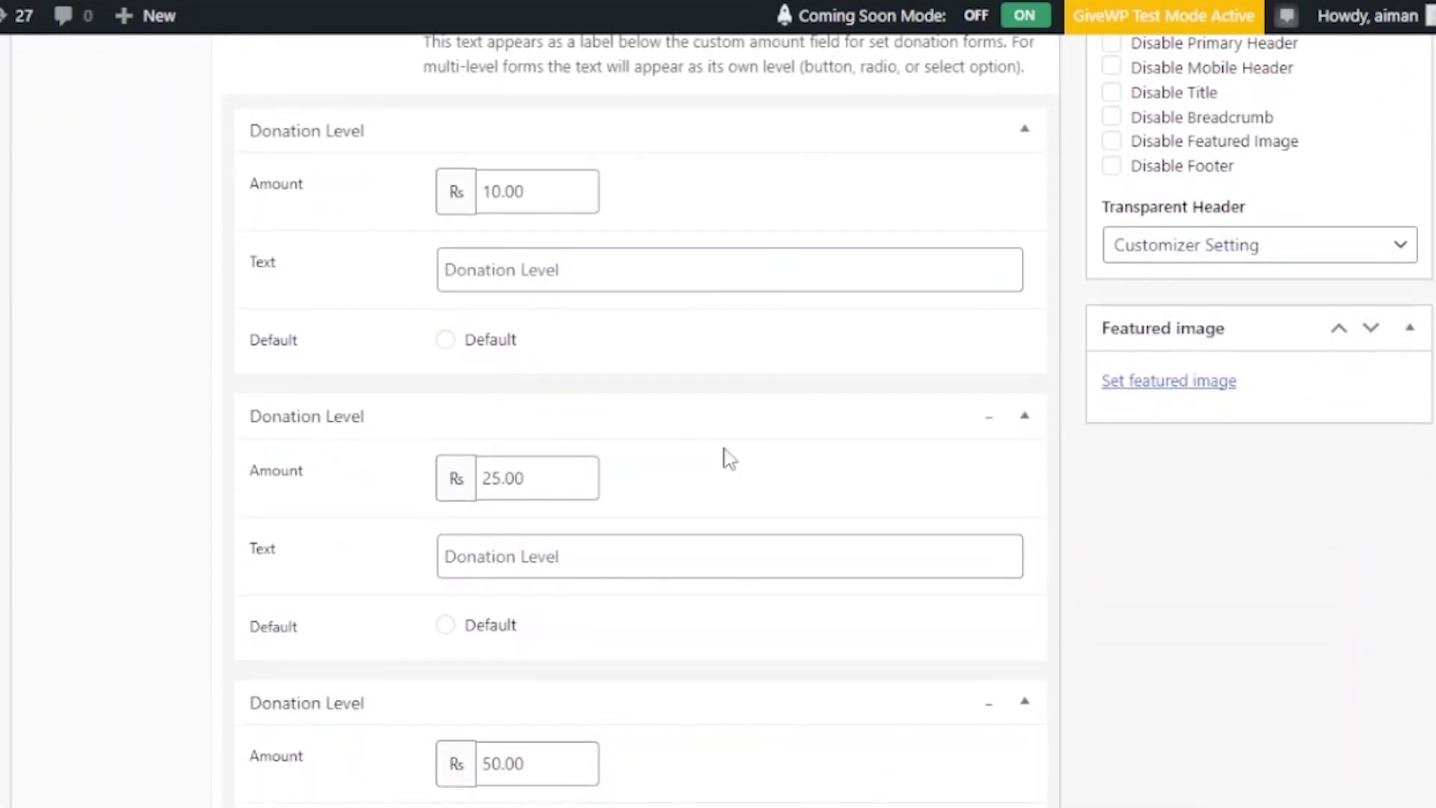
scroll(1271, 524, down, 18)
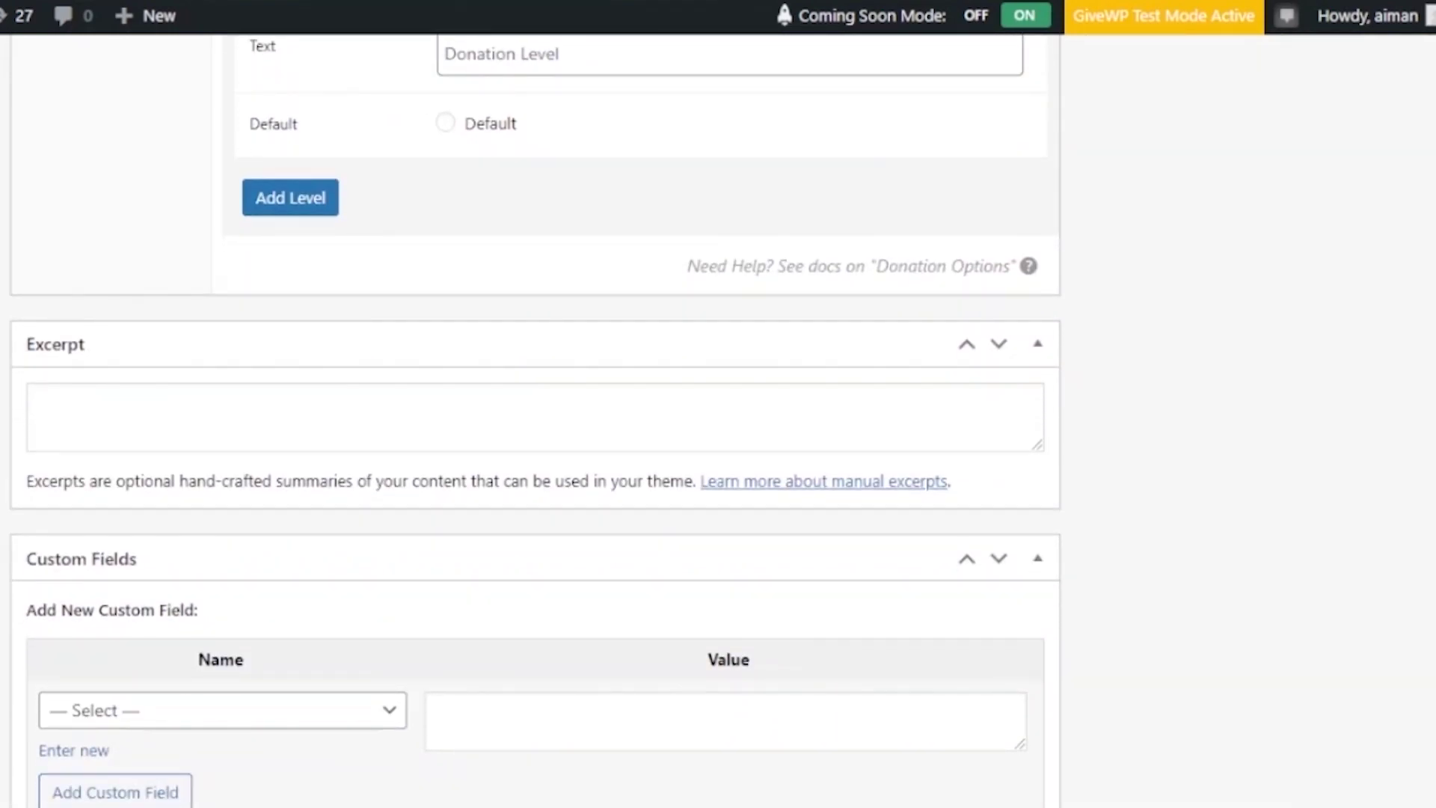
scroll(535, 419, down, 3)
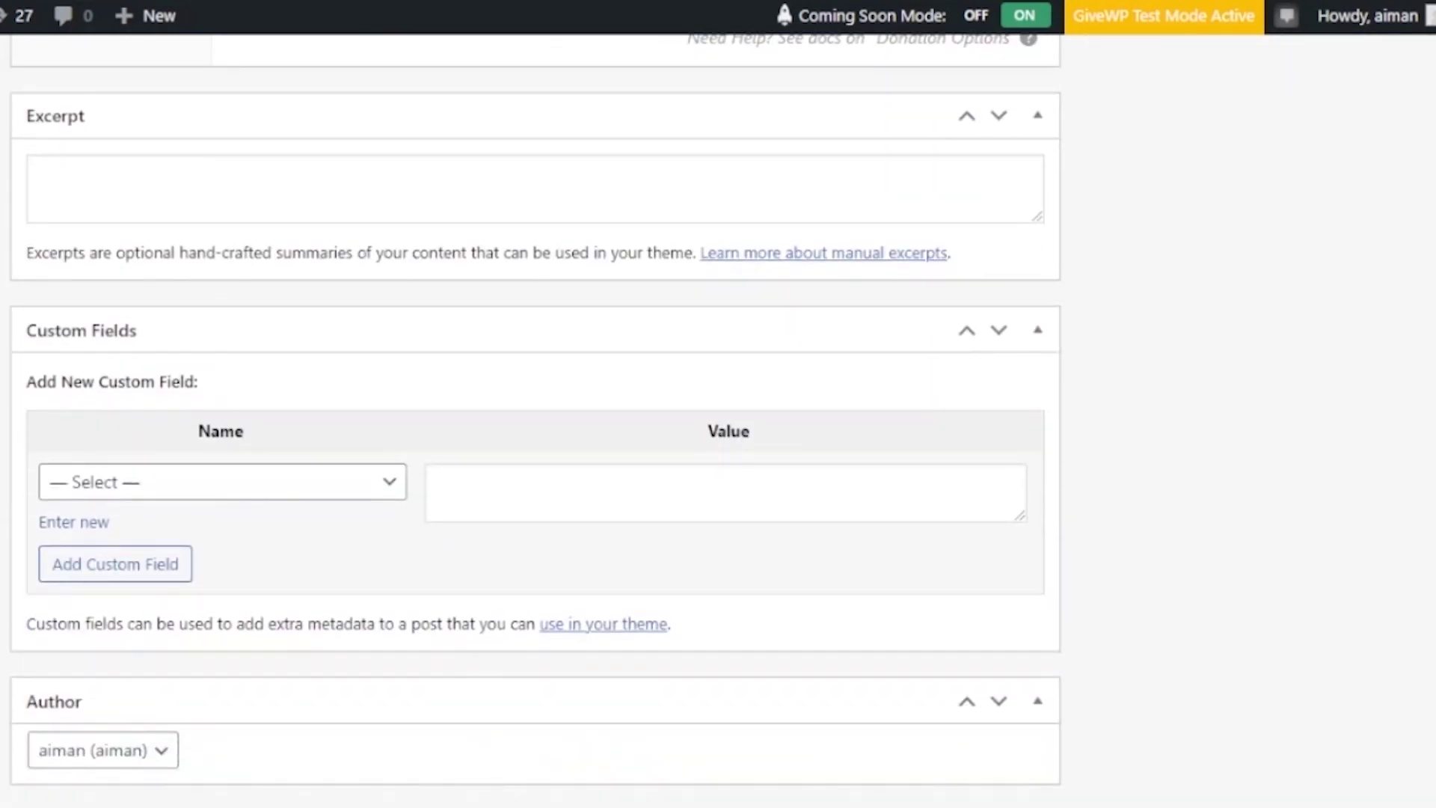
drag(1424, 598, 1423, 293)
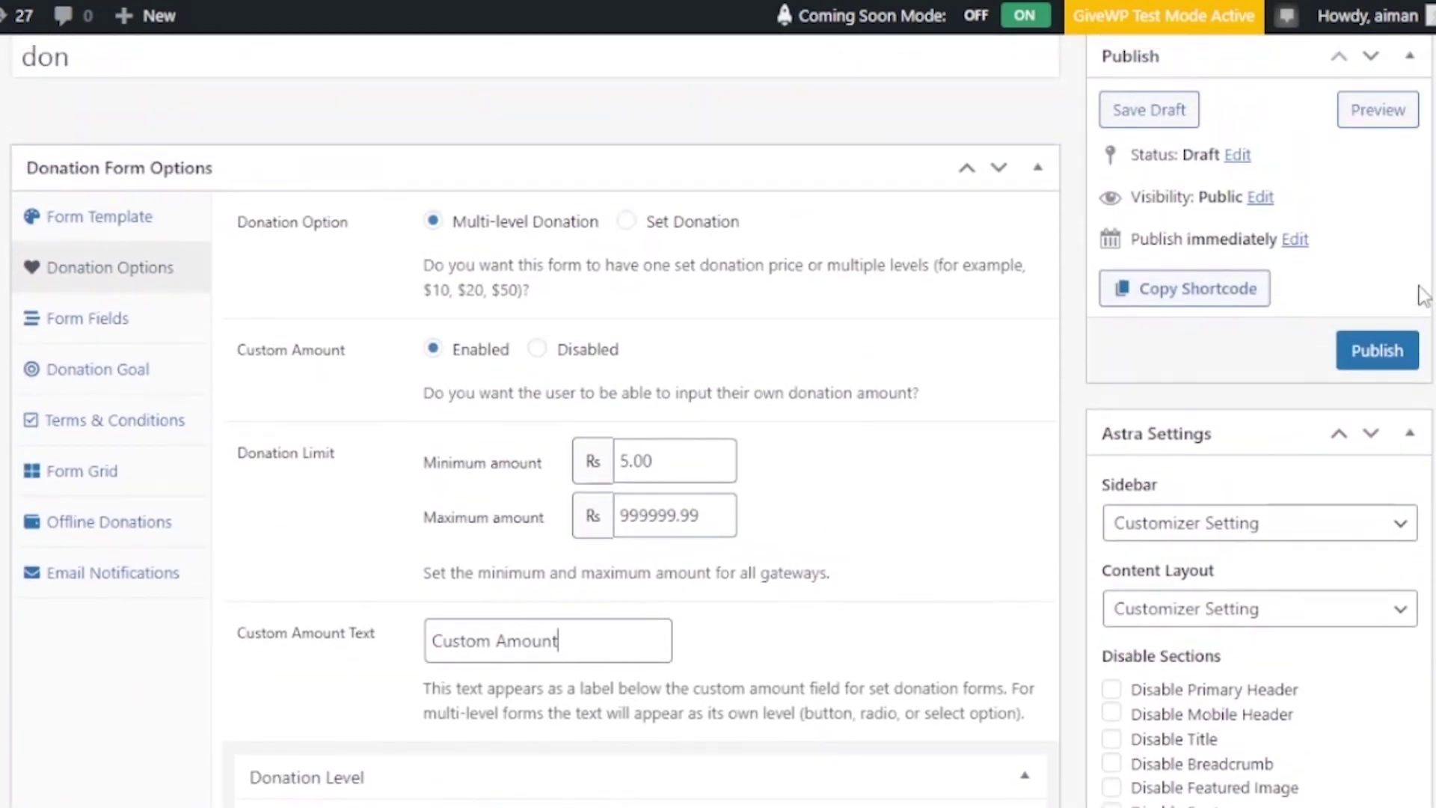
click(118, 320)
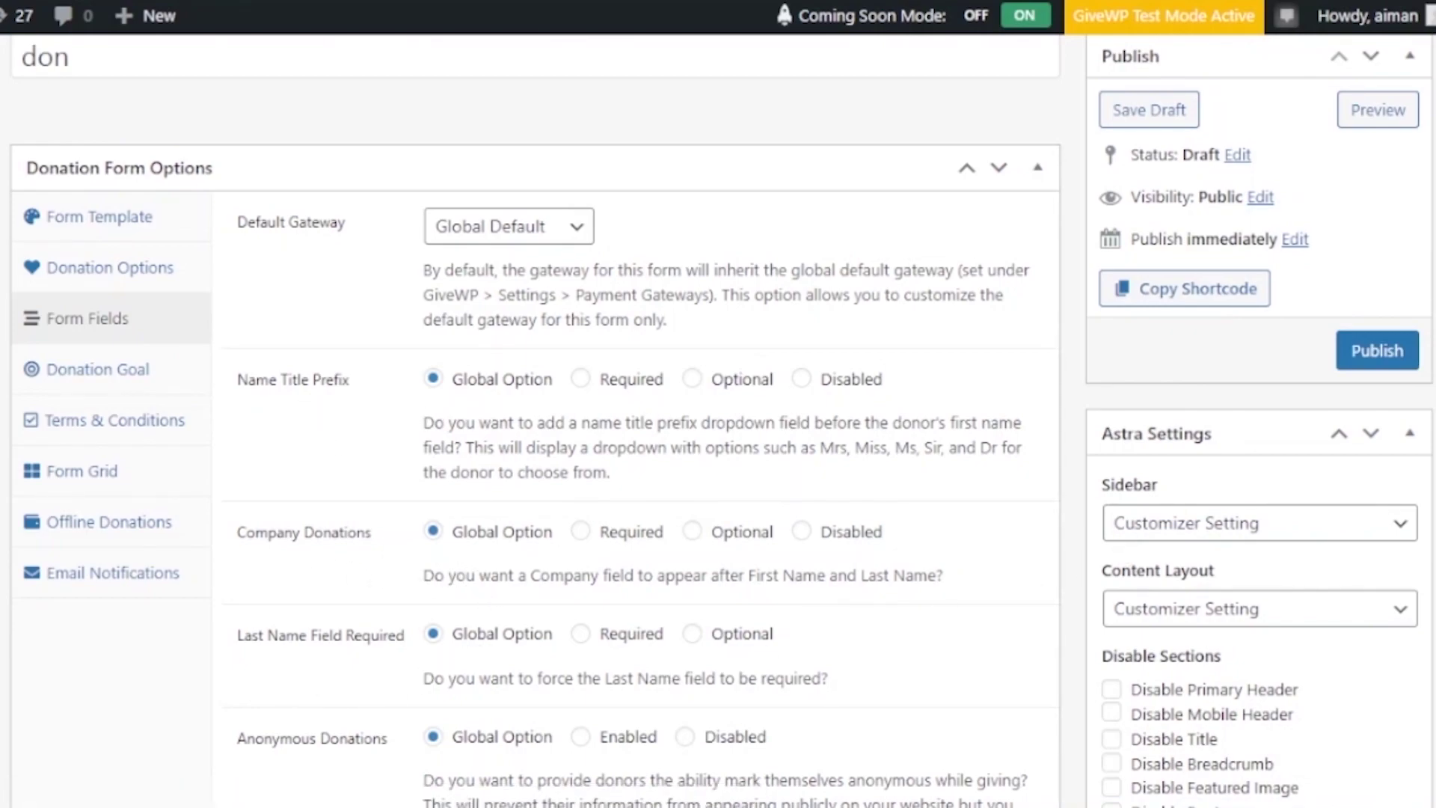
scroll(717, 418, down, 10)
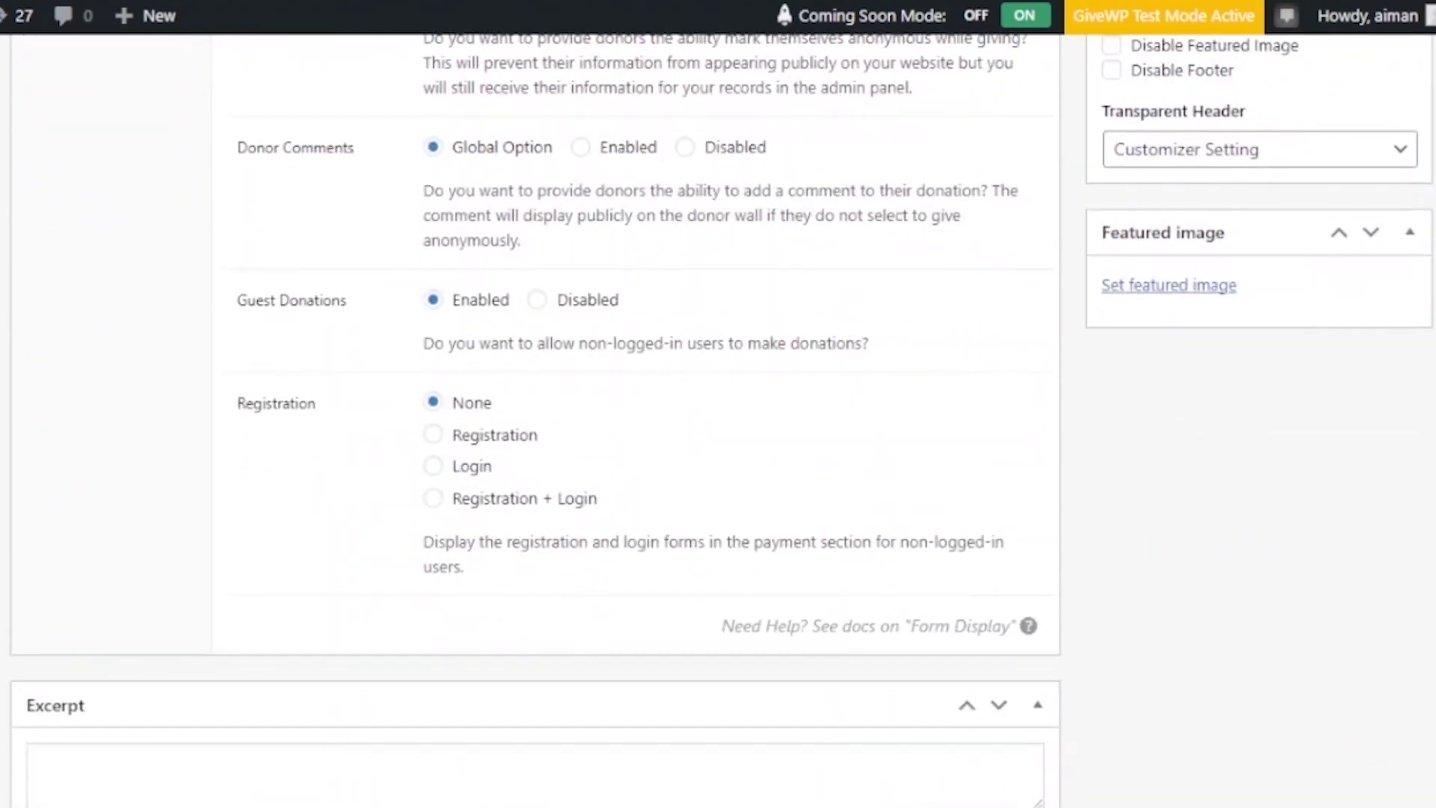
scroll(717, 419, up, 13)
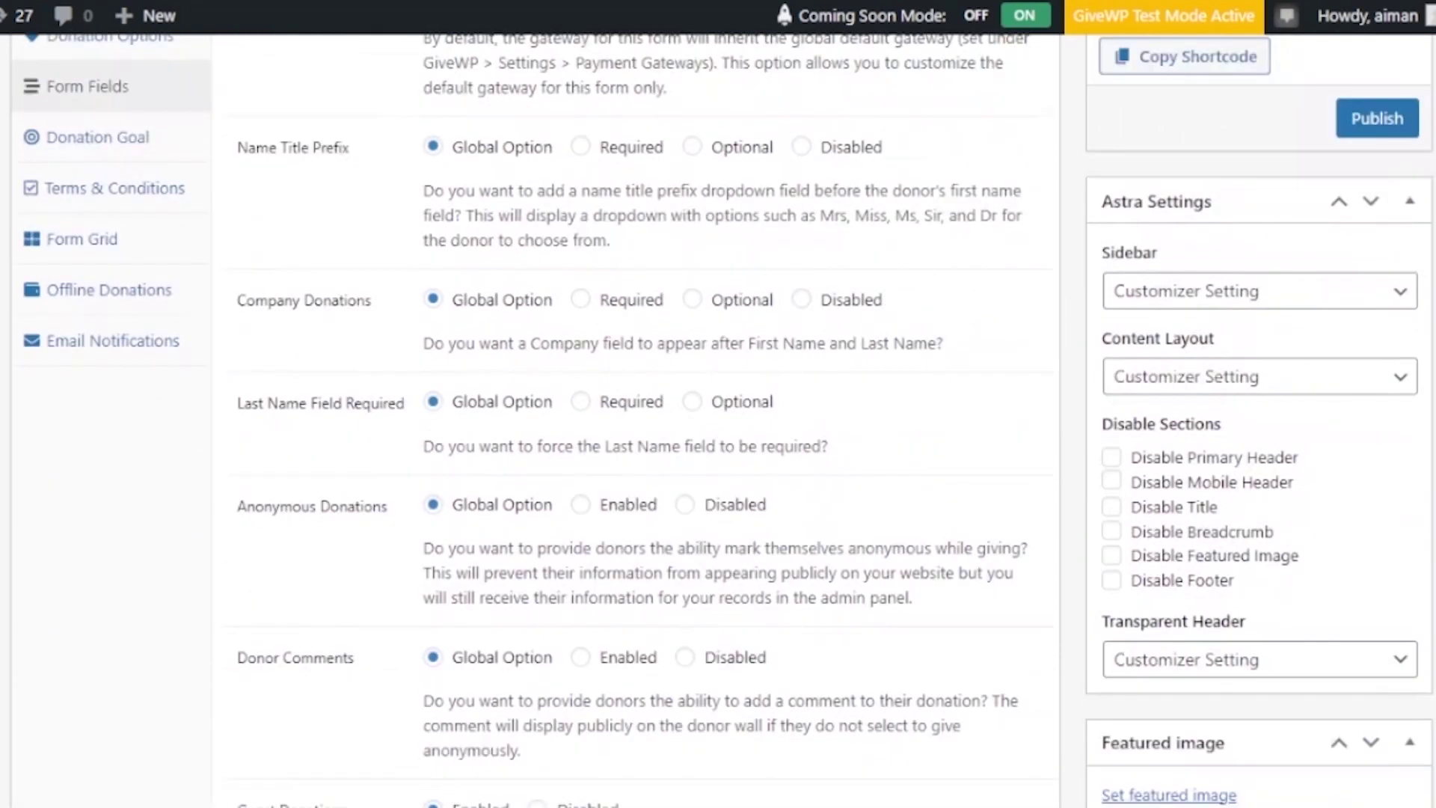
scroll(718, 418, down, 4)
scroll(718, 419, down, 10)
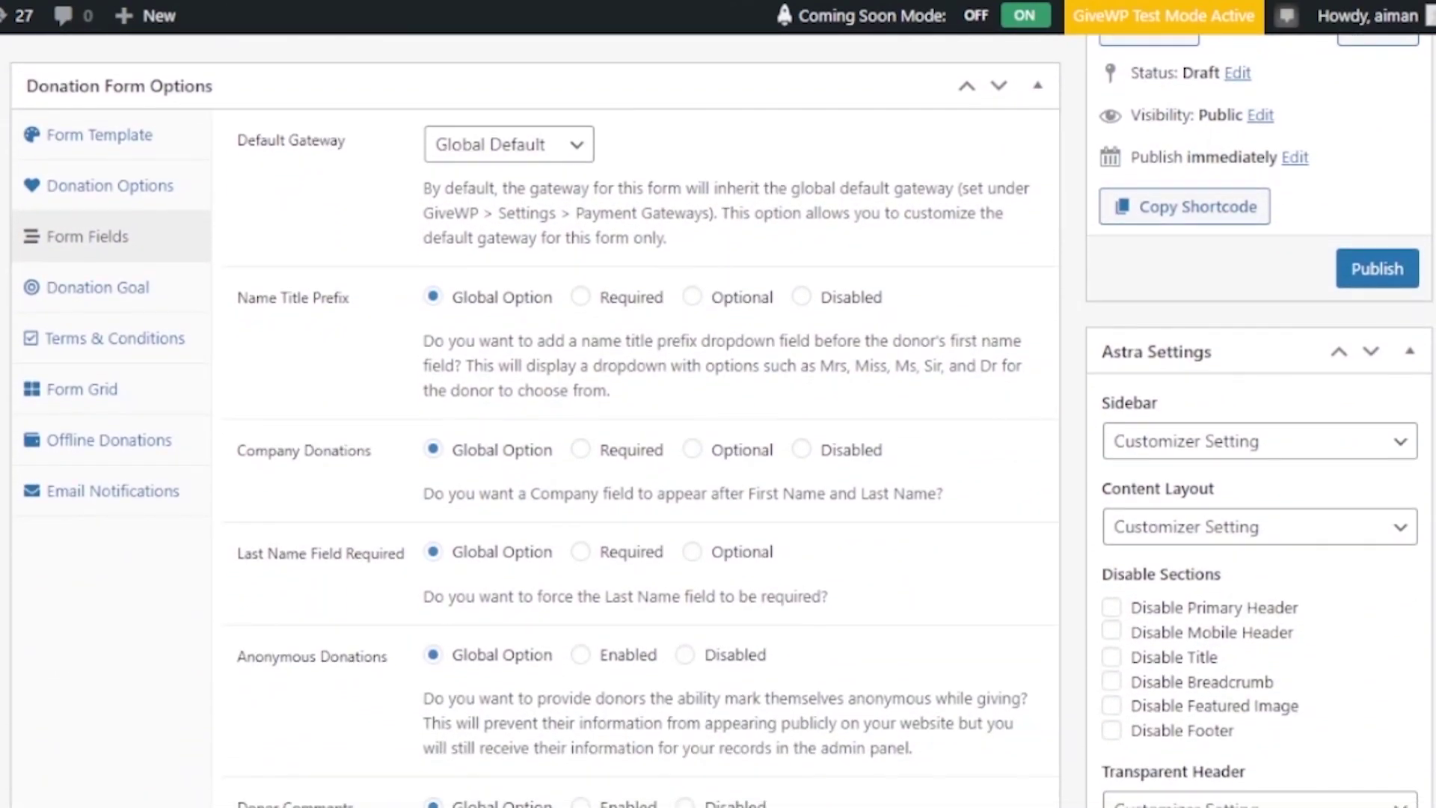
scroll(717, 419, up, 1)
scroll(718, 419, down, 8)
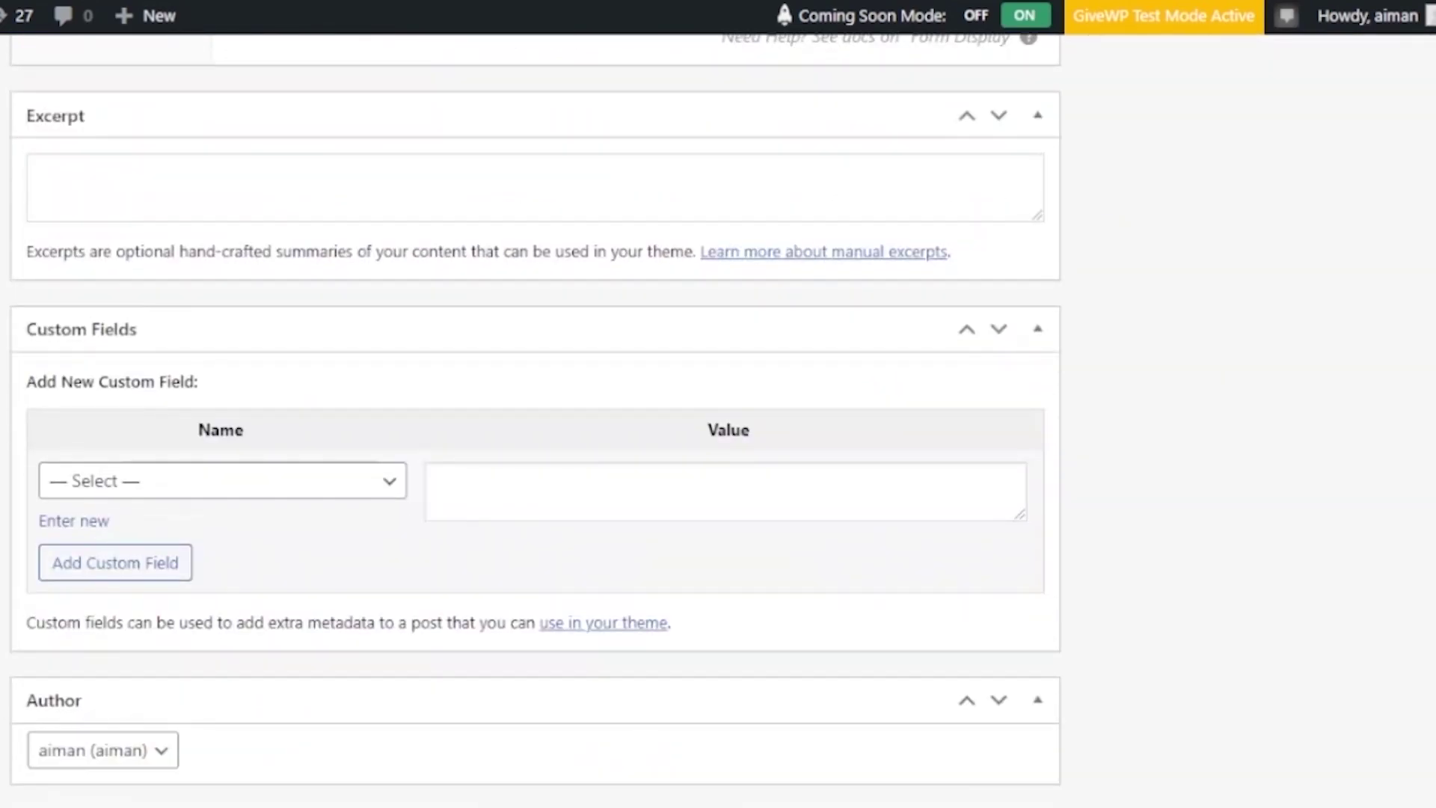
scroll(717, 418, up, 7)
scroll(718, 419, down, 4)
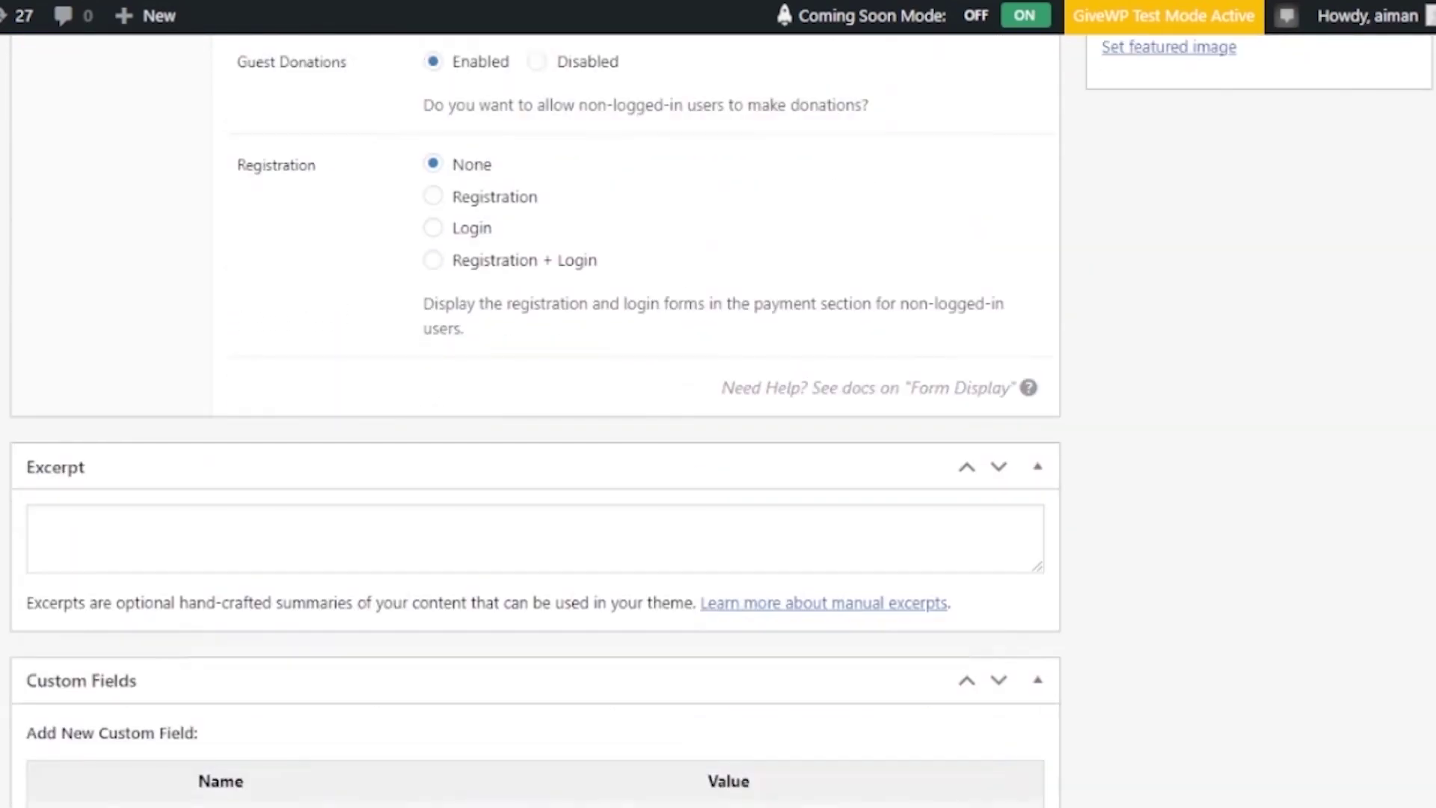
scroll(447, 441, up, 10)
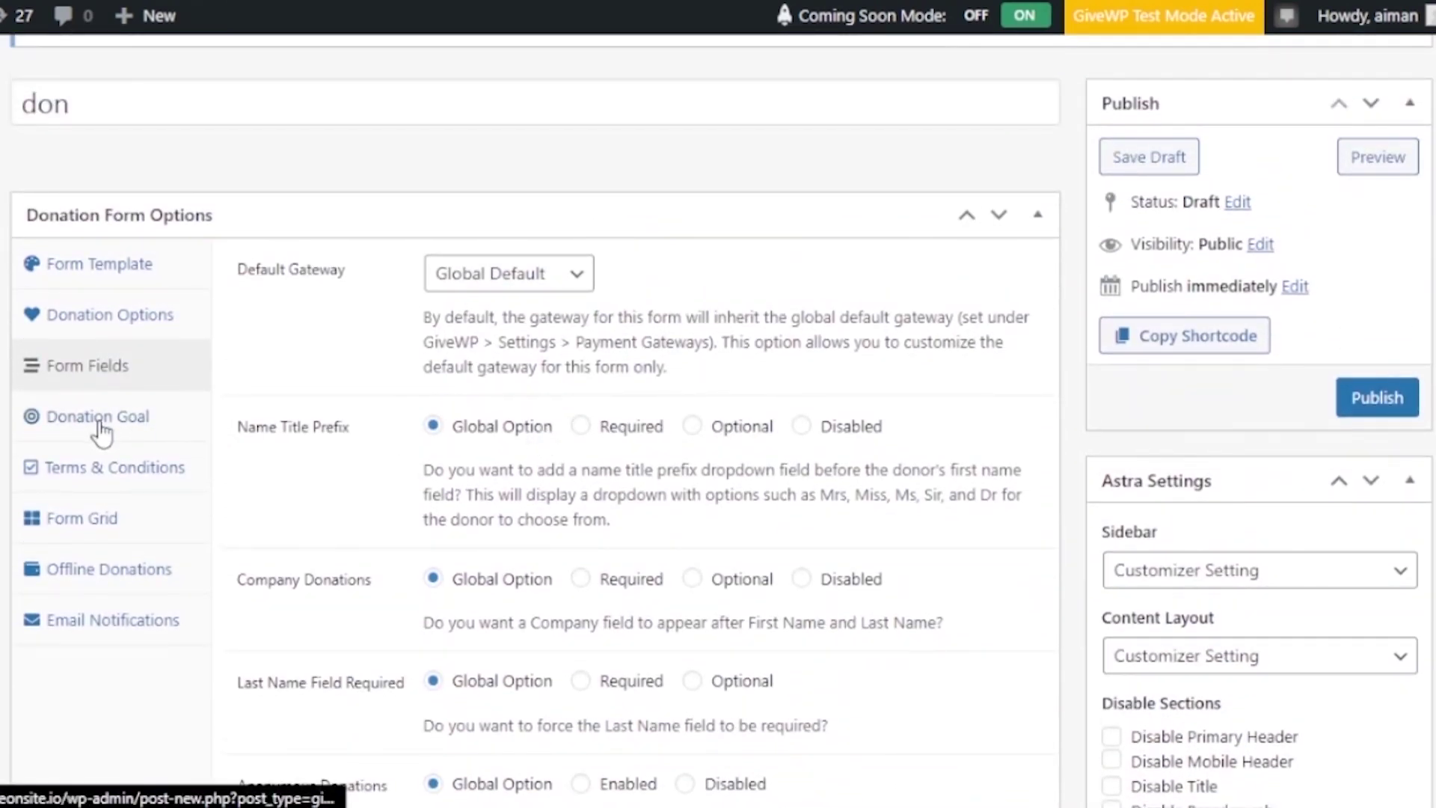
- Enable the form's donation goal and review its 10000.00 amount-raised goal options
click(102, 433)
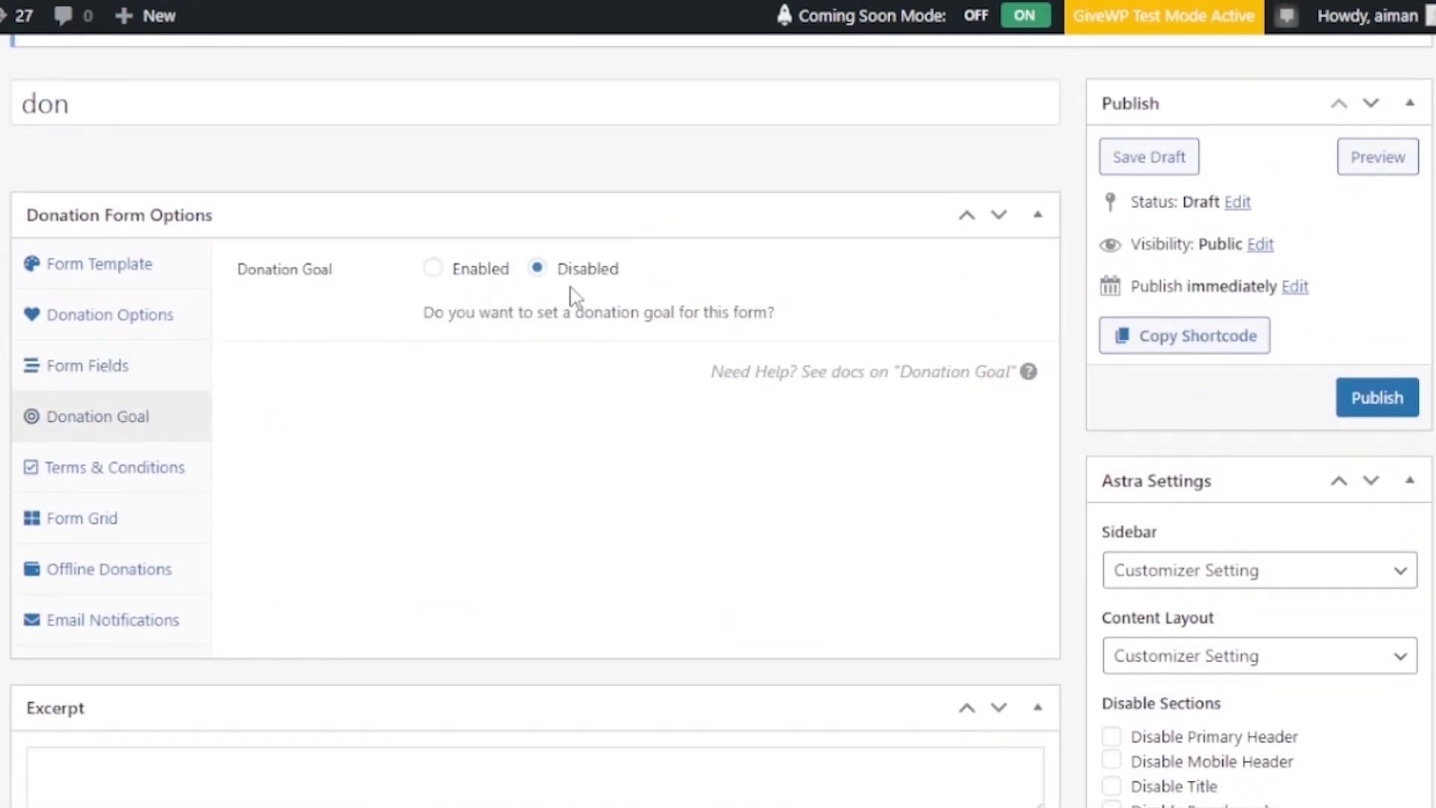
click(449, 275)
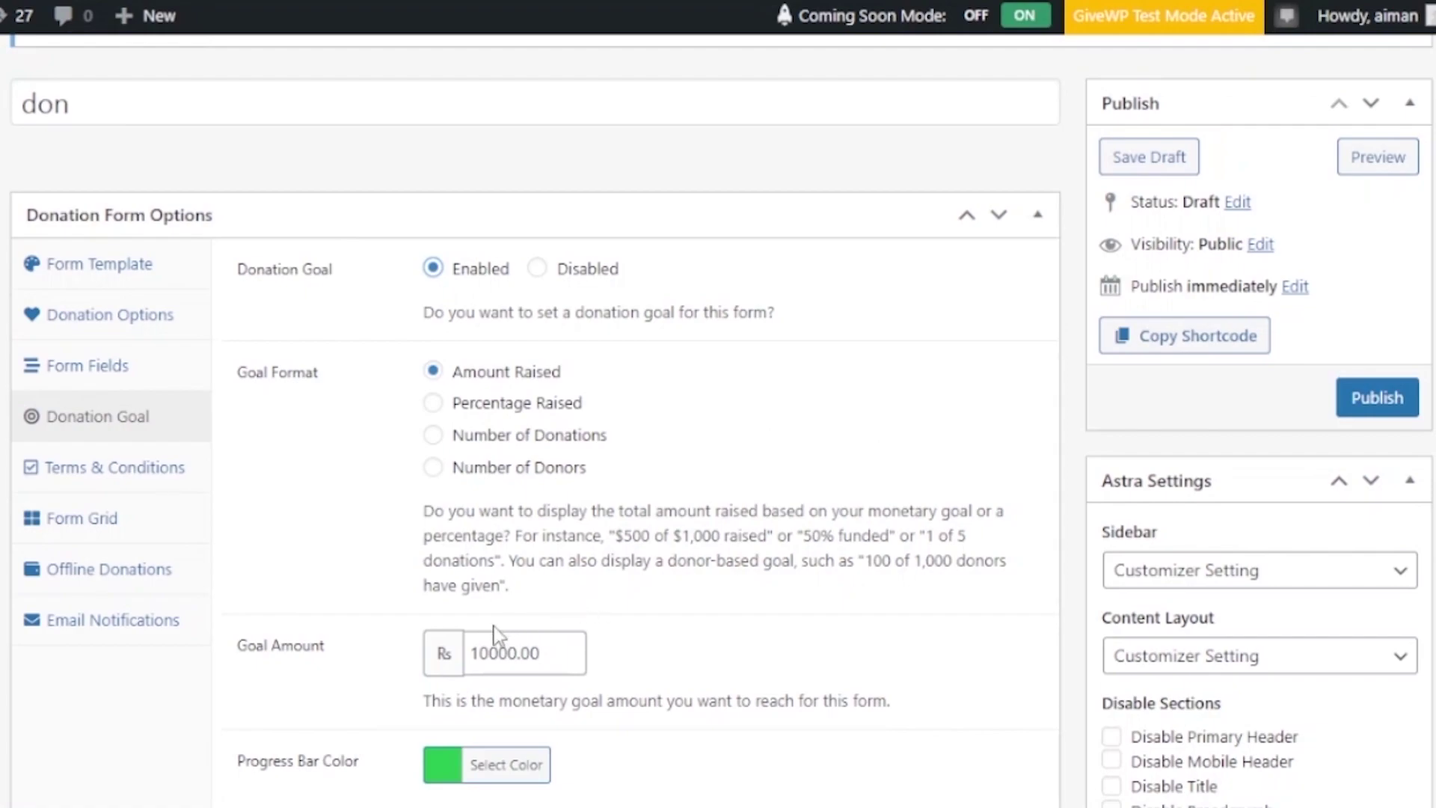
scroll(534, 419, down, 8)
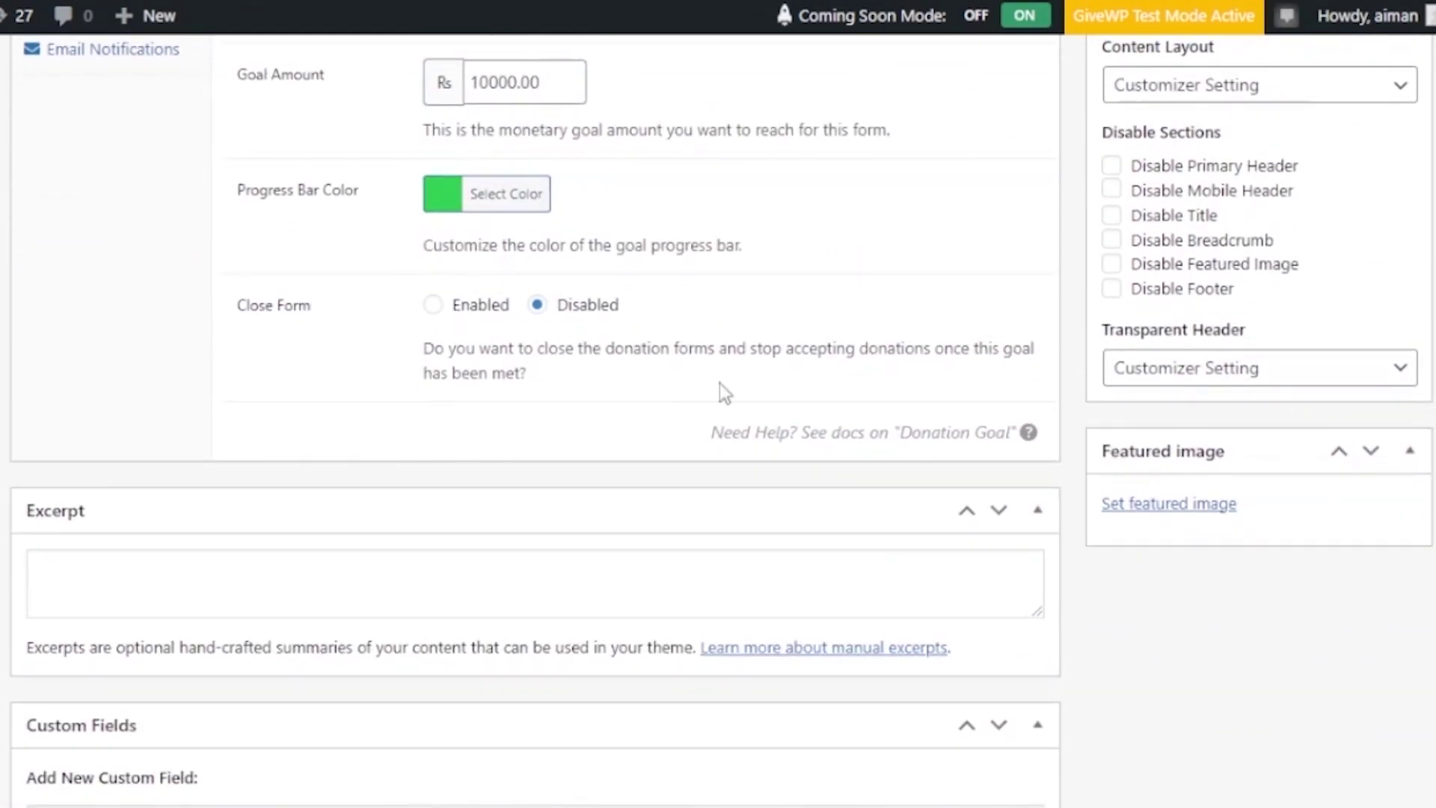
scroll(1112, 312, up, 6)
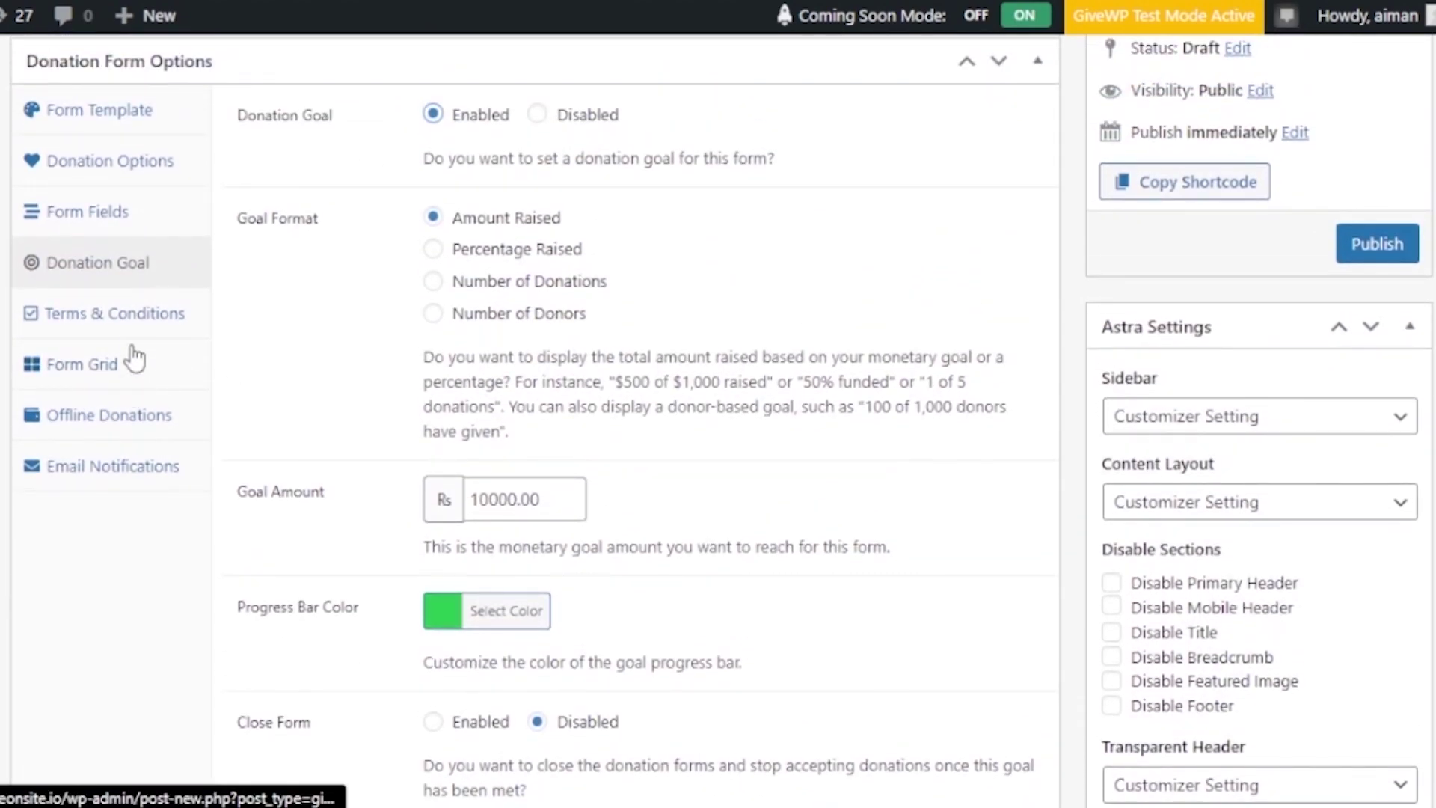
mouse_move(150, 488)
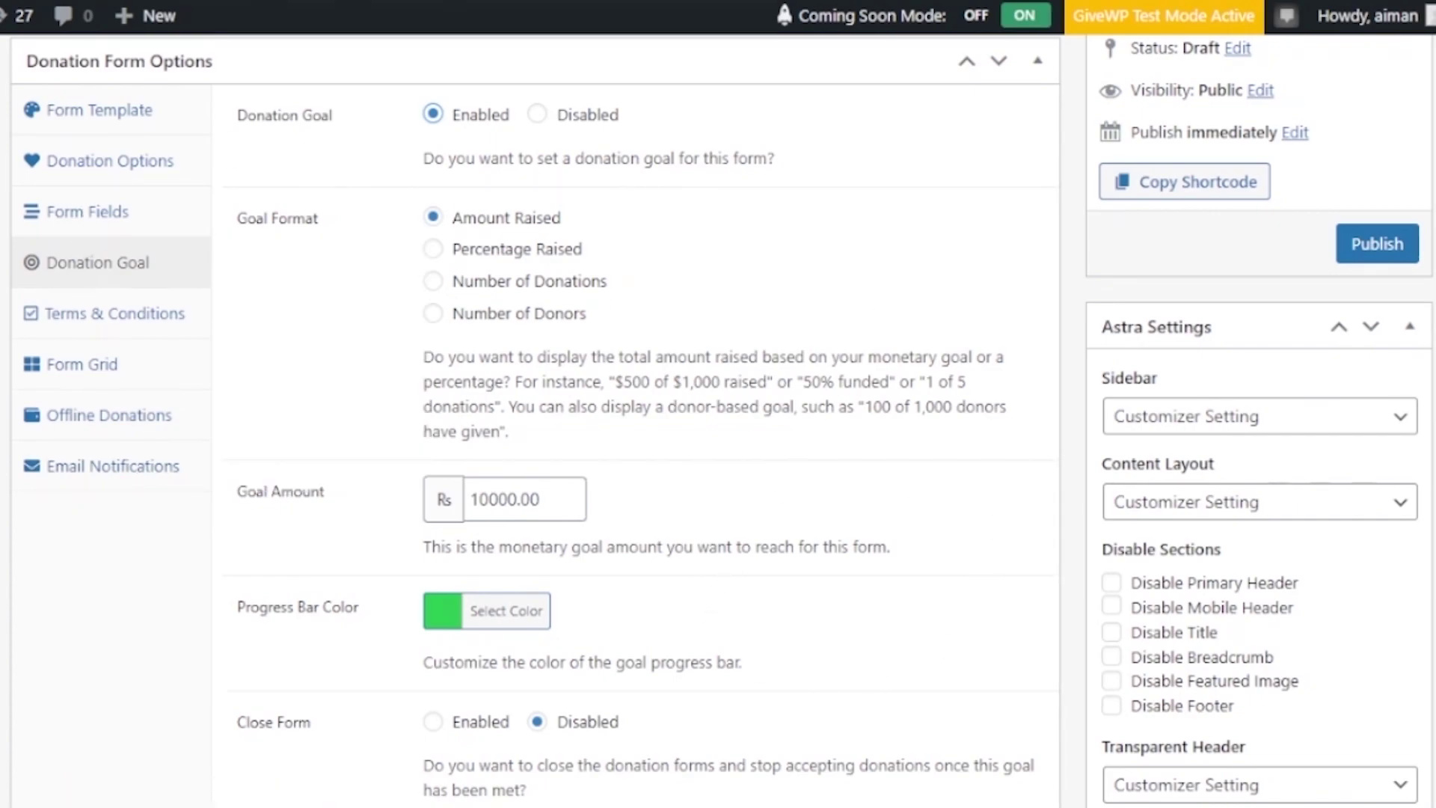
scroll(718, 419, up, 8)
scroll(717, 419, down, 5)
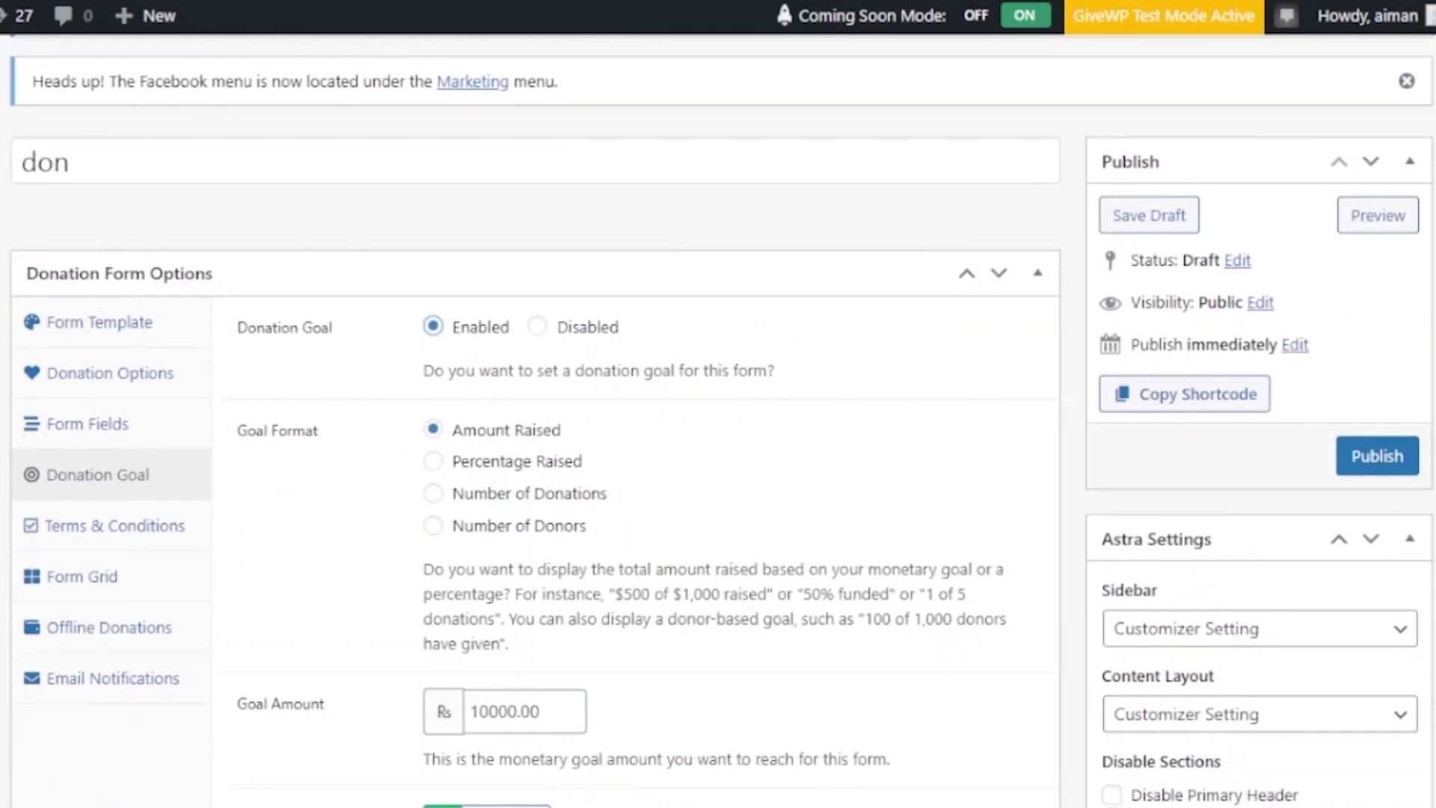
scroll(718, 418, down, 13)
scroll(718, 418, up, 15)
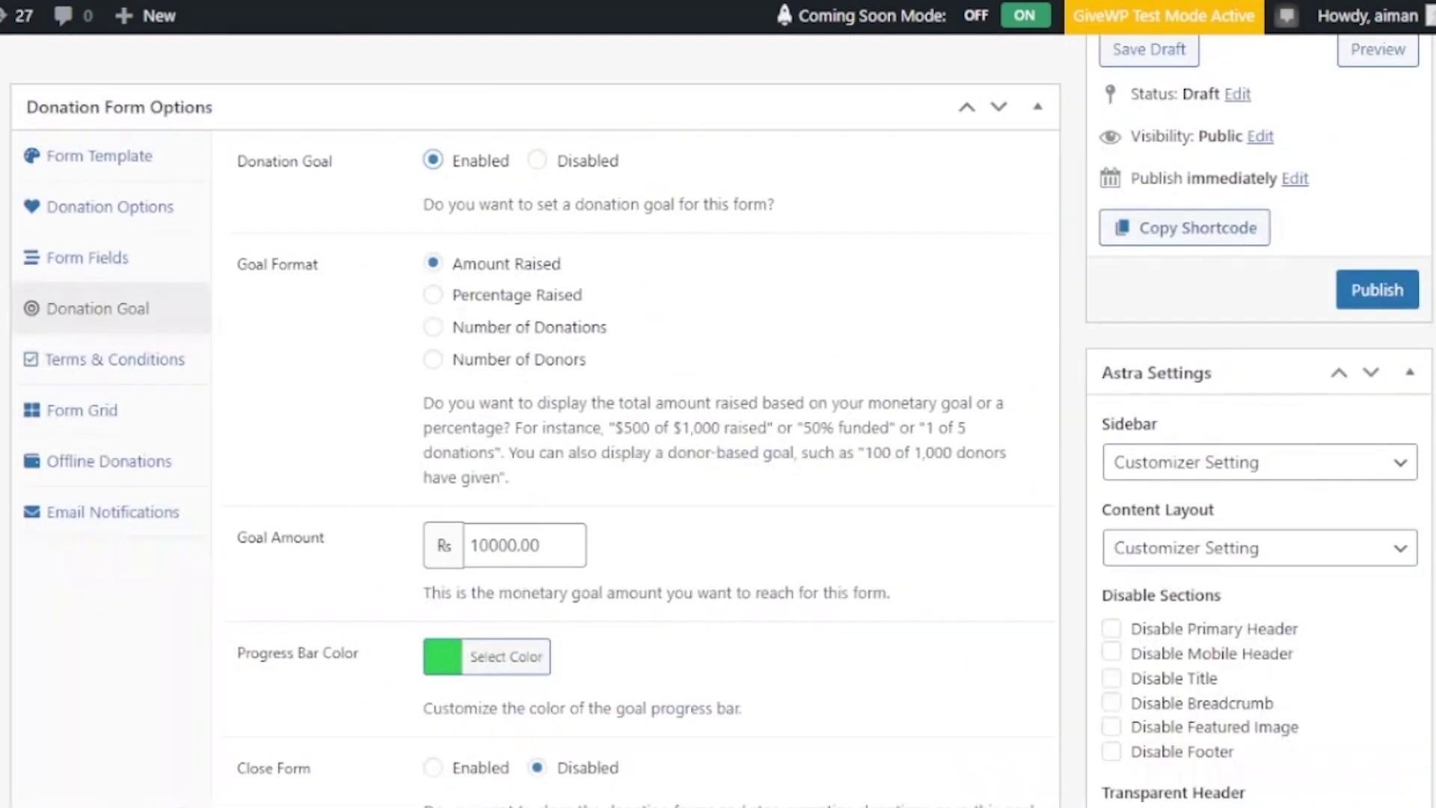
scroll(718, 419, down, 5)
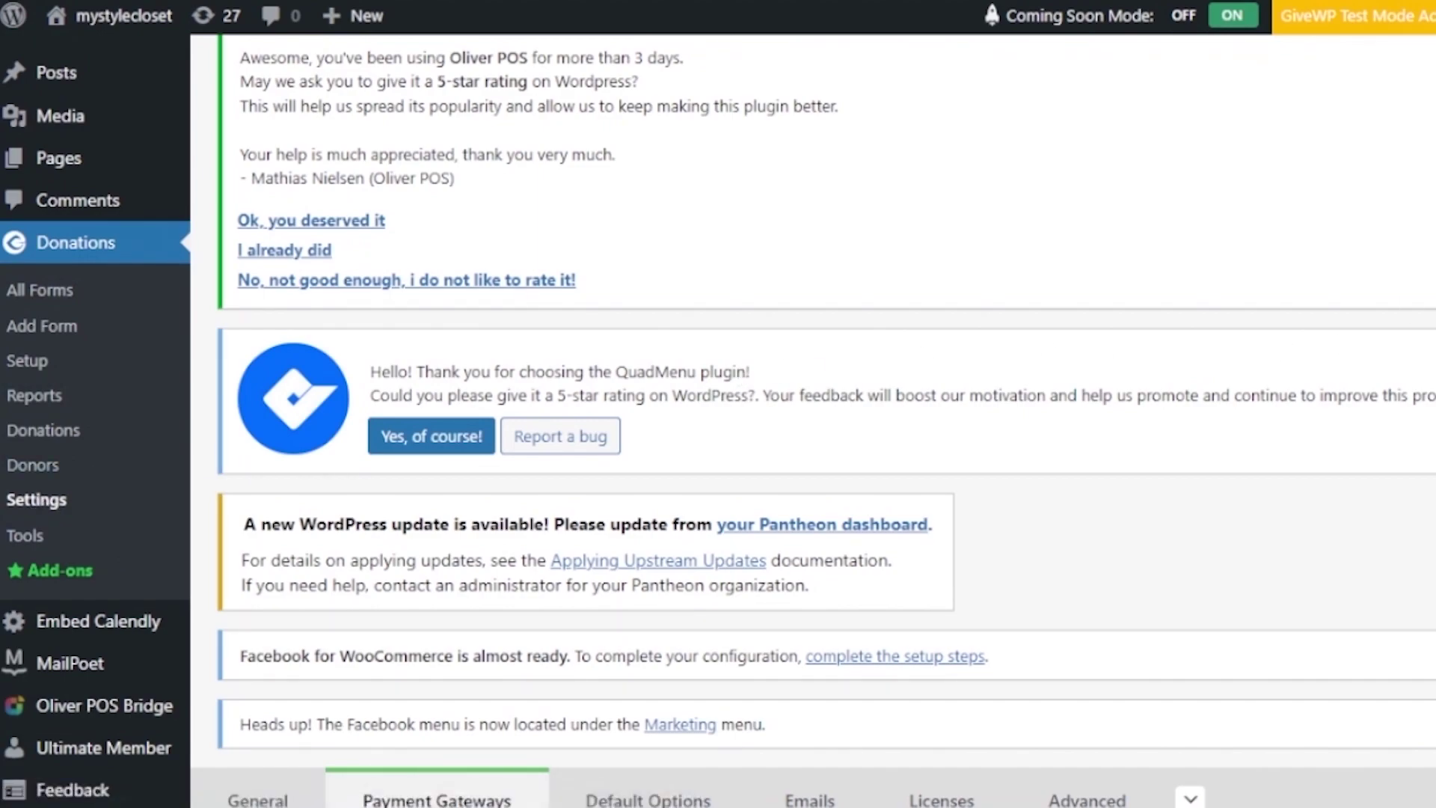
scroll(813, 418, down, 8)
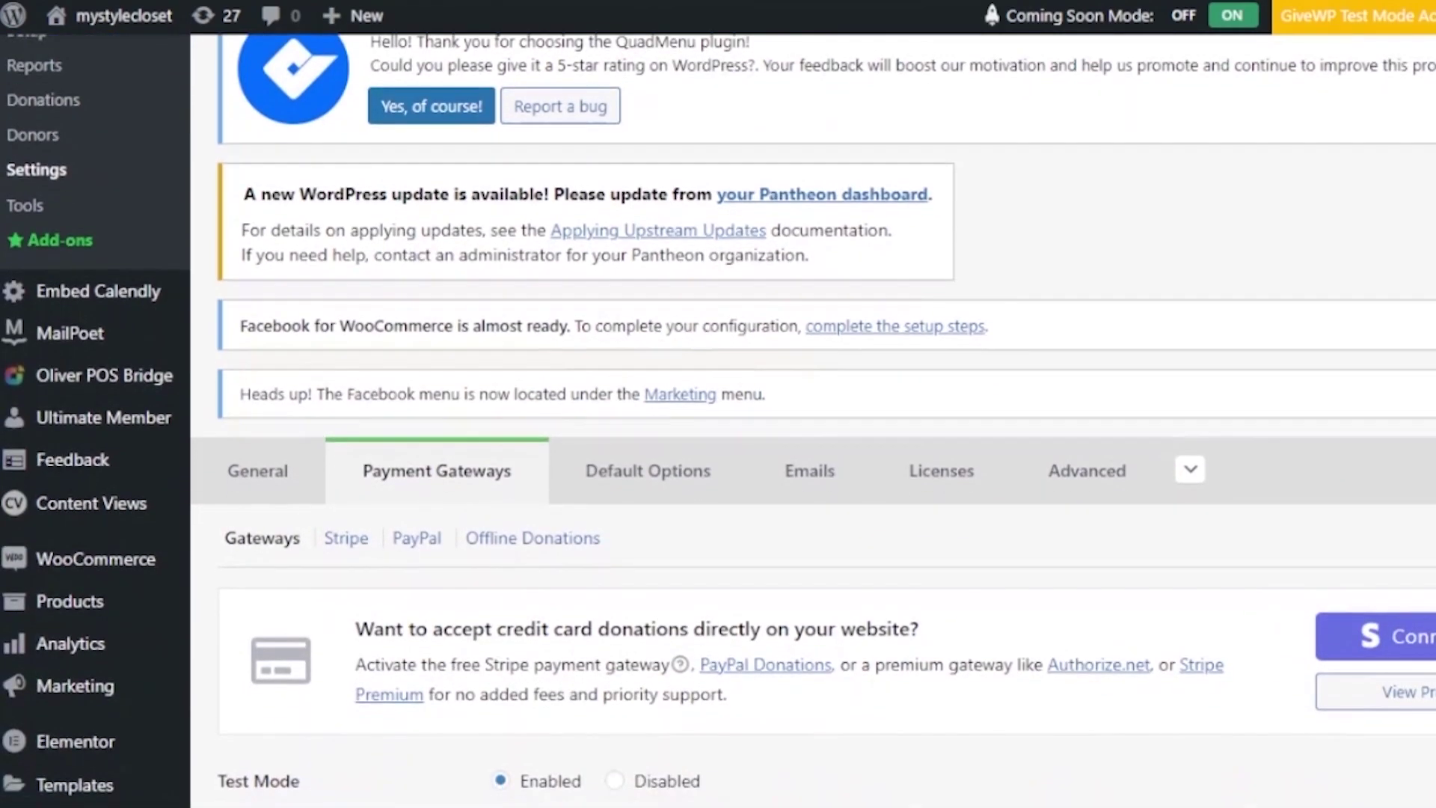
scroll(813, 418, up, 6)
scroll(813, 419, down, 8)
scroll(813, 419, up, 4)
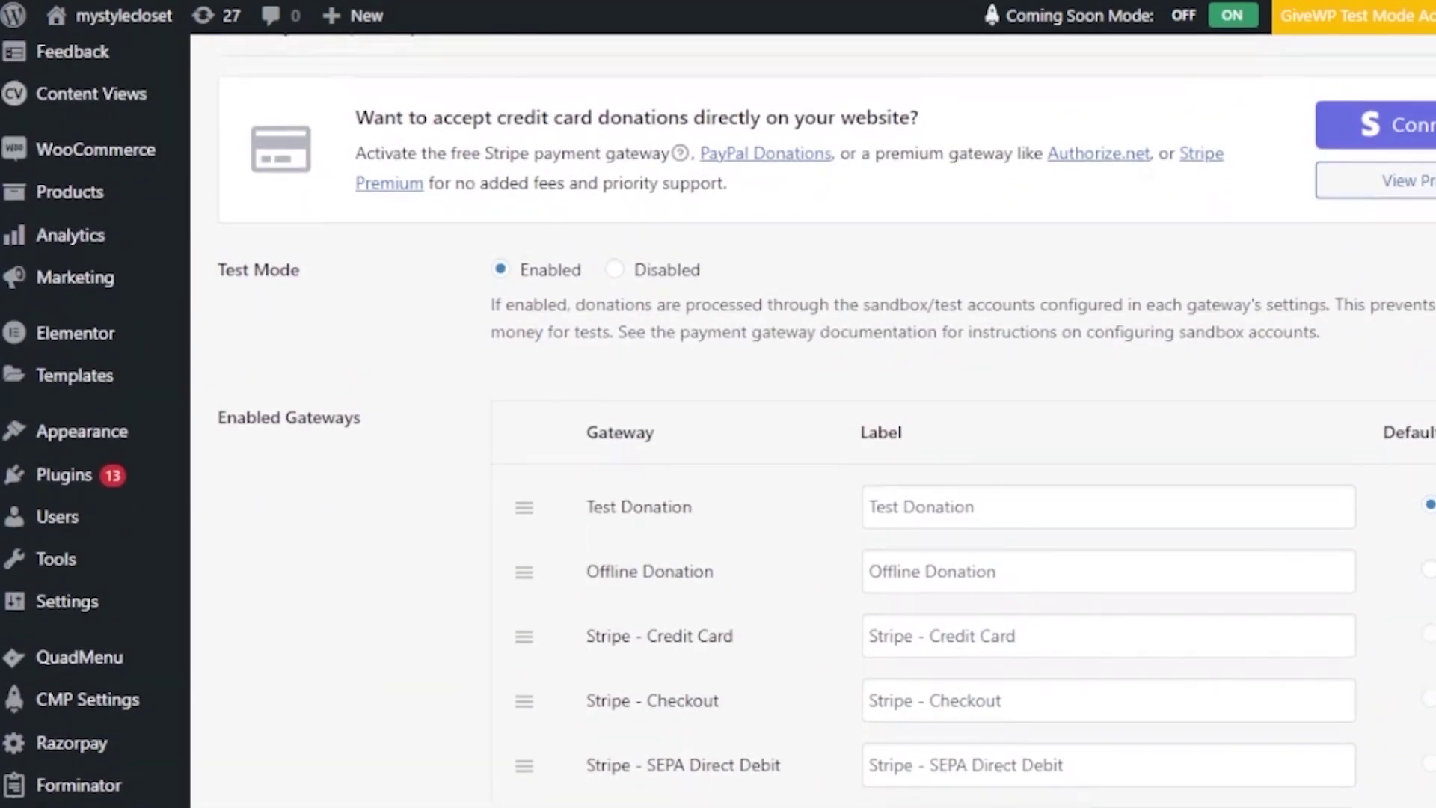
scroll(813, 419, down, 1)
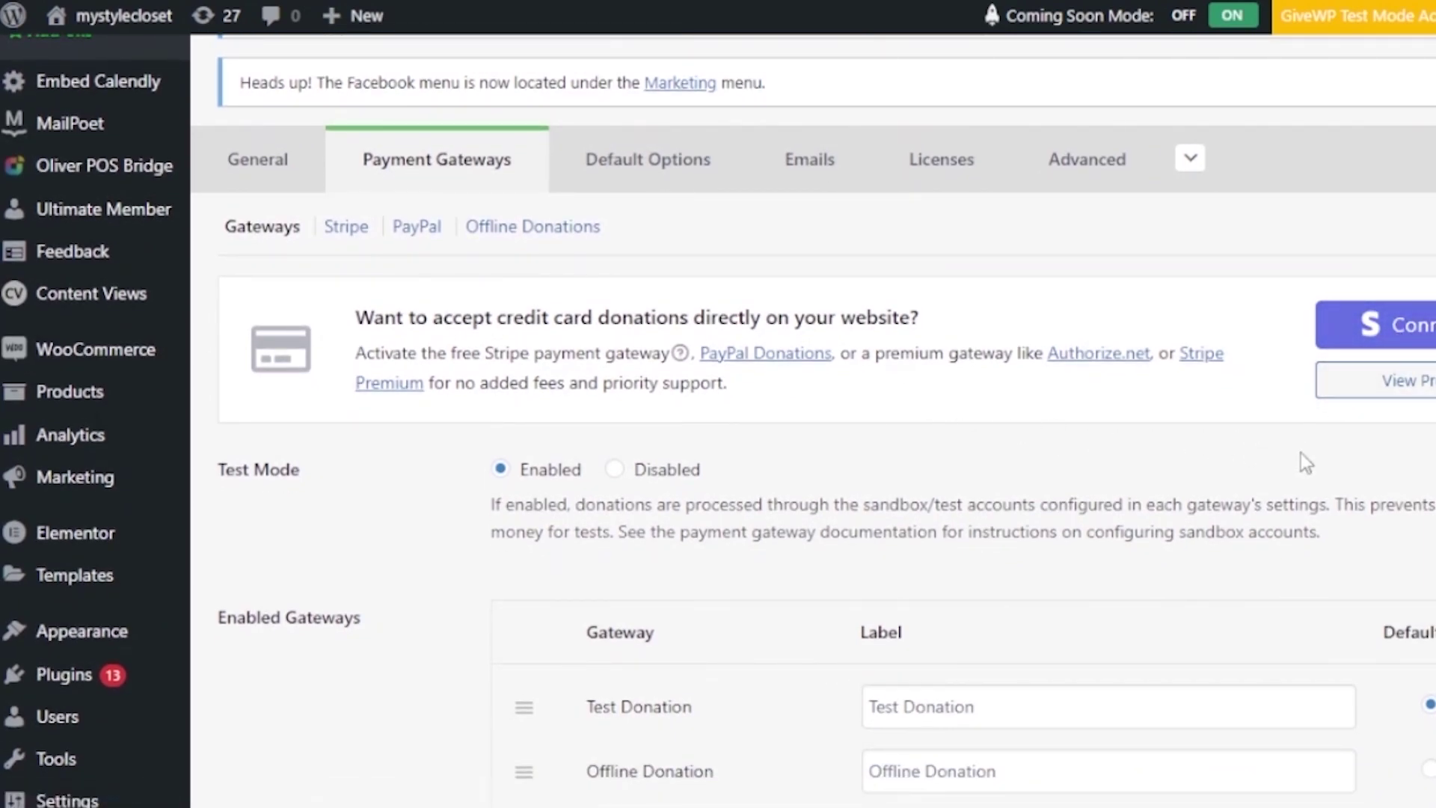
scroll(812, 418, down, 8)
scroll(812, 419, up, 9)
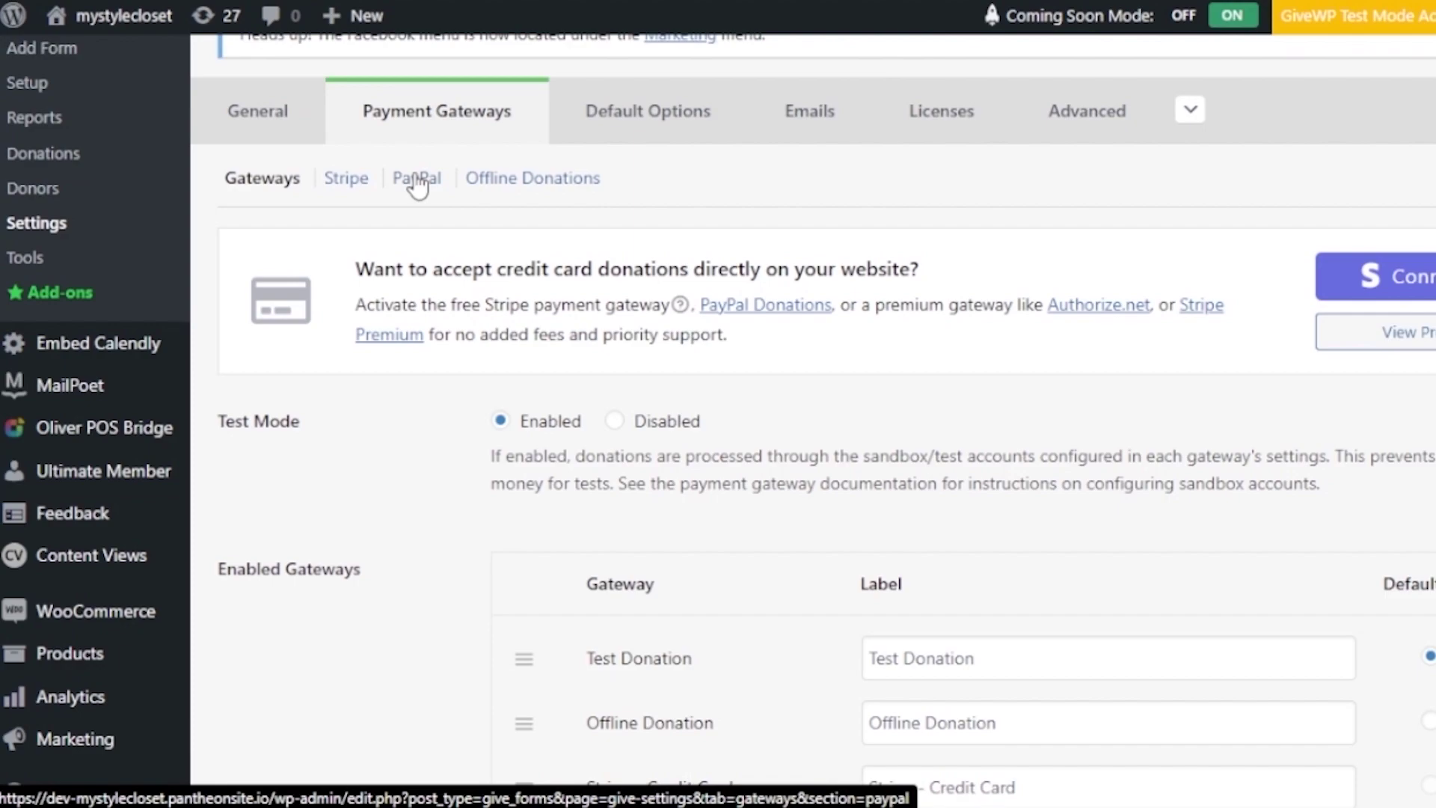
- Open the PayPal gateway settings and check the PayPal Connection row, showing not connected
click(415, 179)
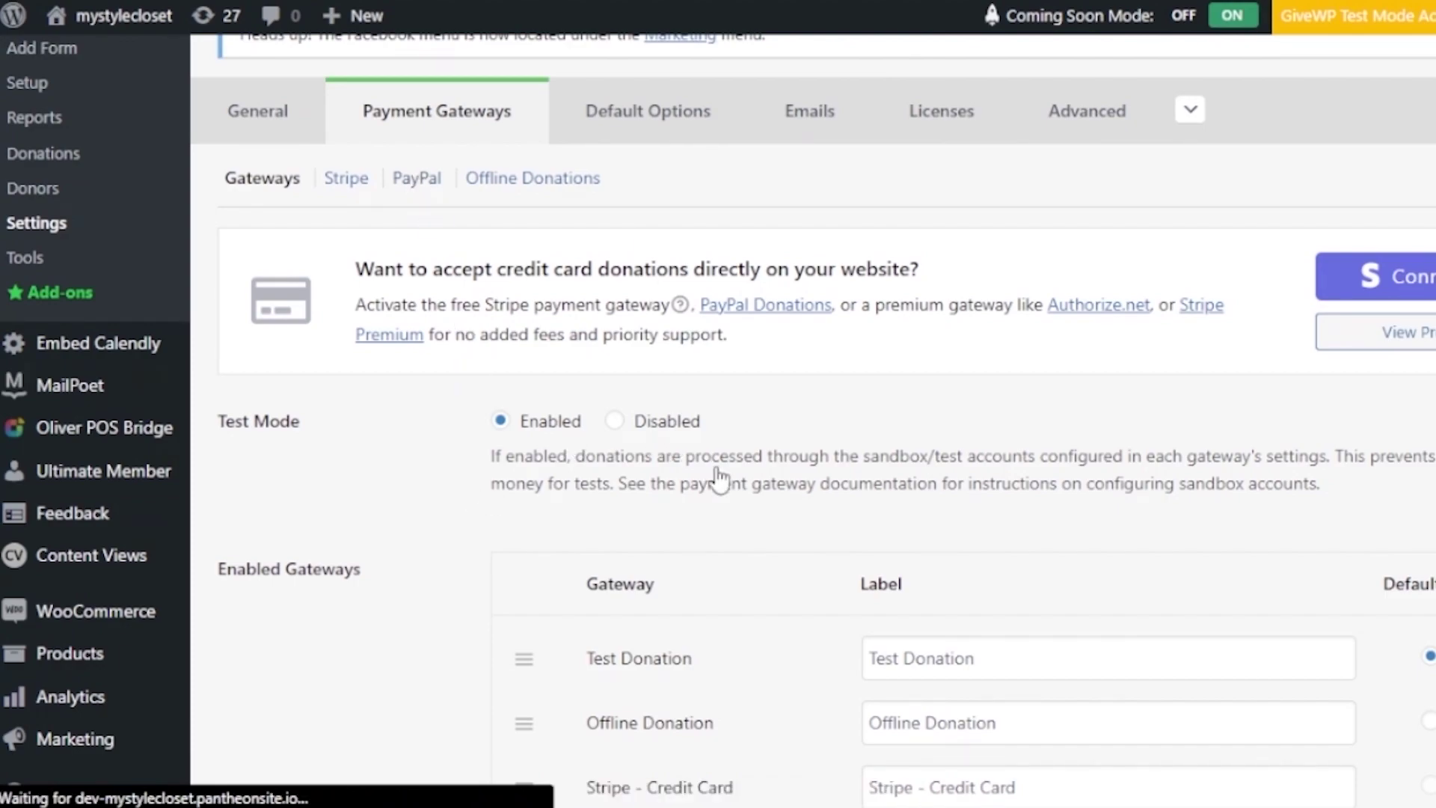
scroll(718, 477, down, 5)
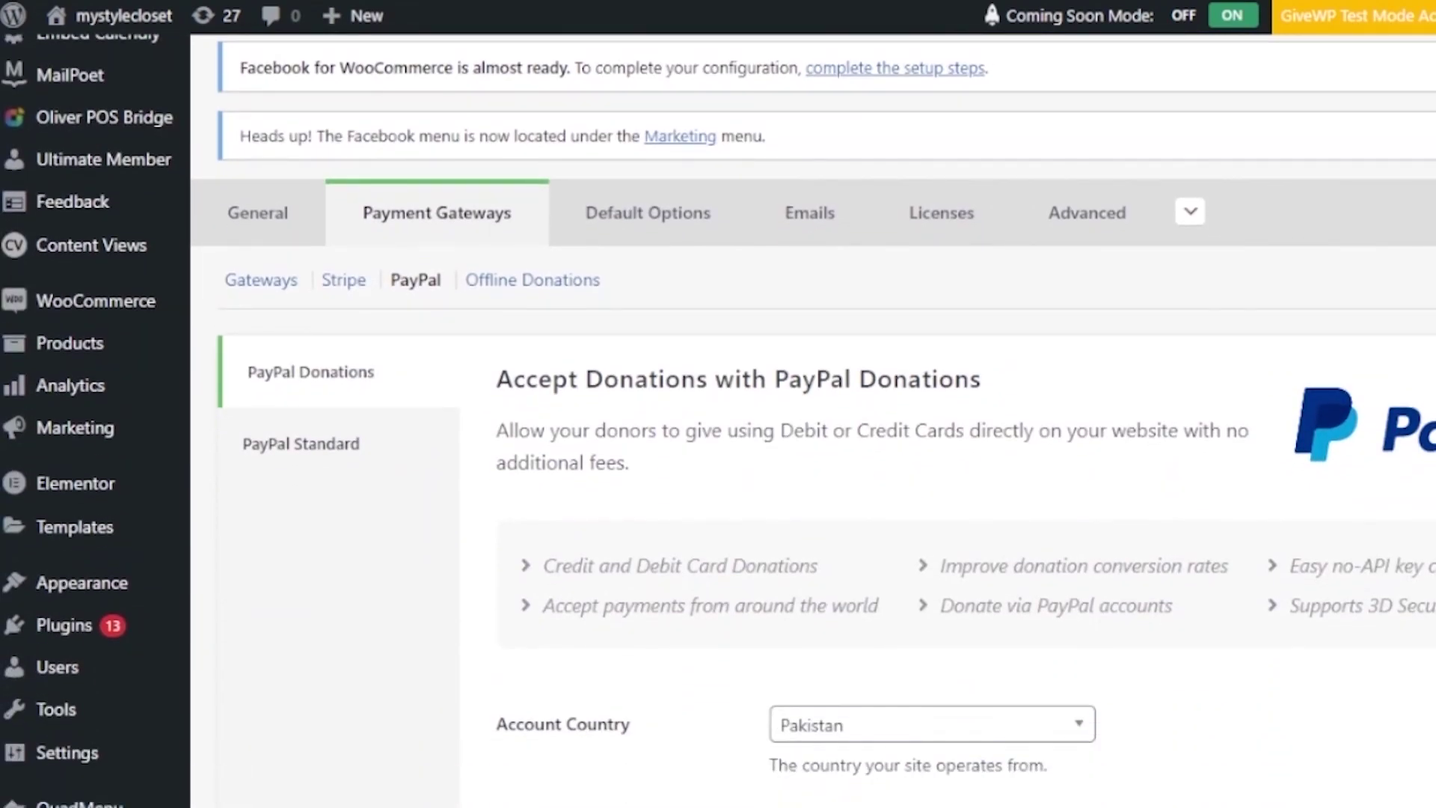
scroll(718, 421, down, 1)
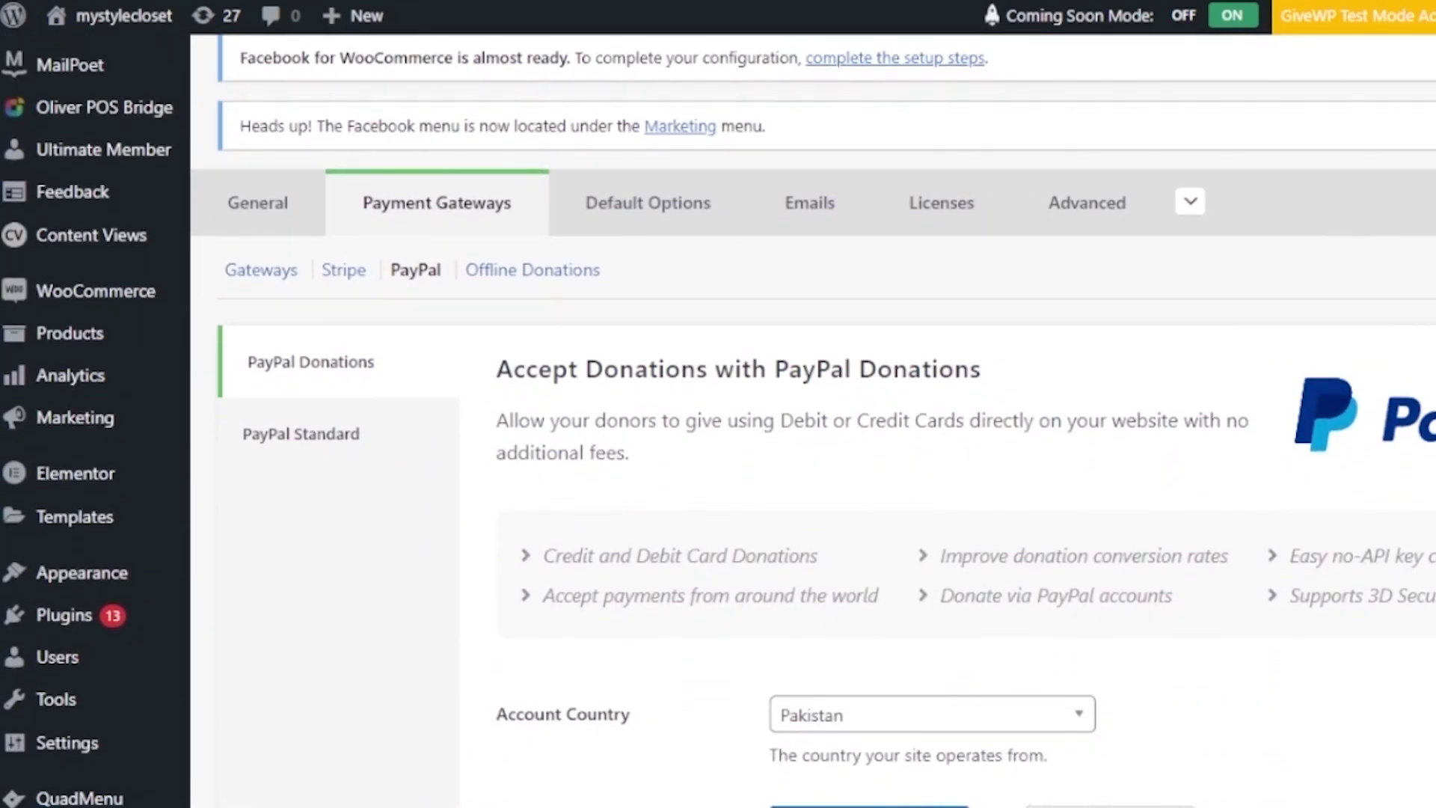
scroll(718, 419, down, 3)
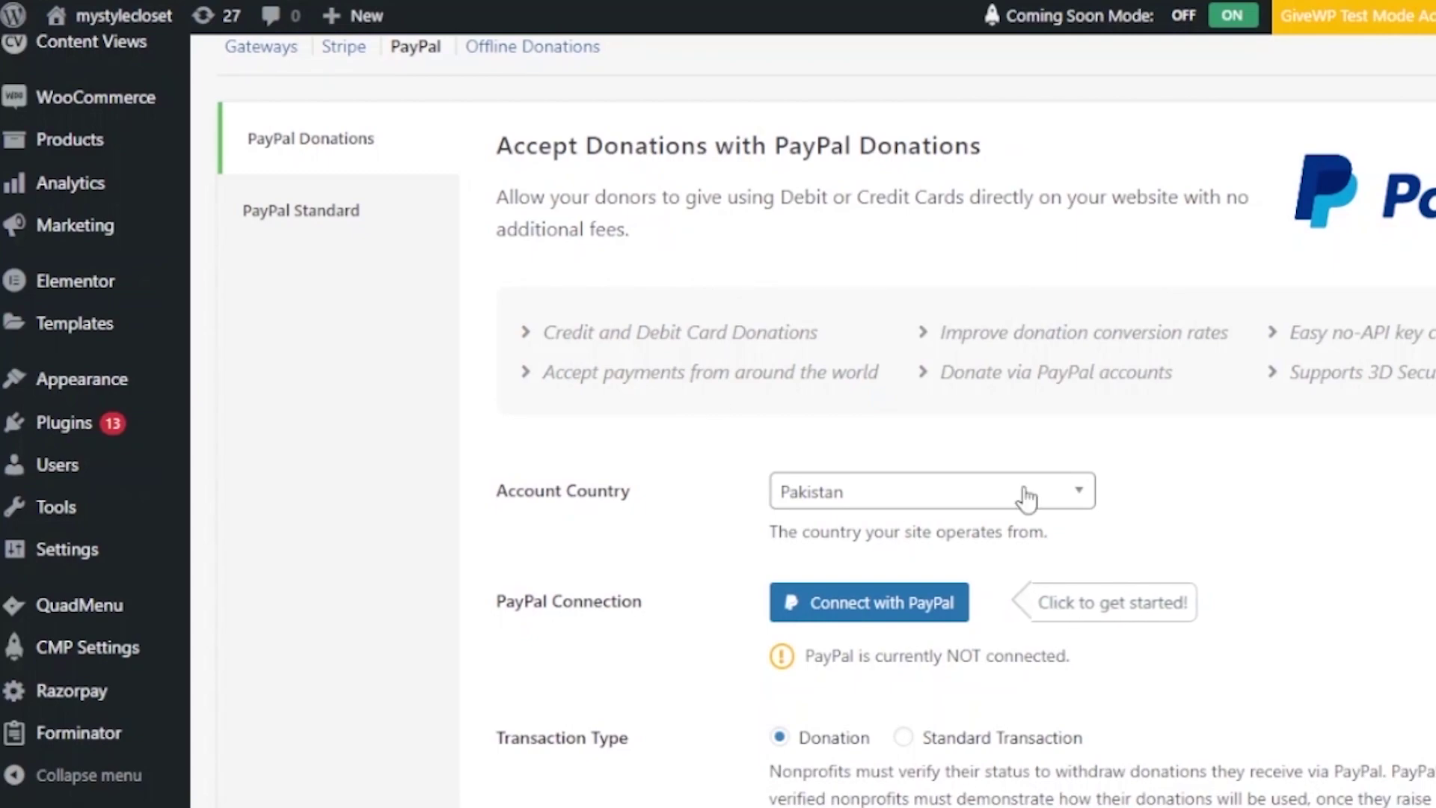
scroll(823, 448, down, 4)
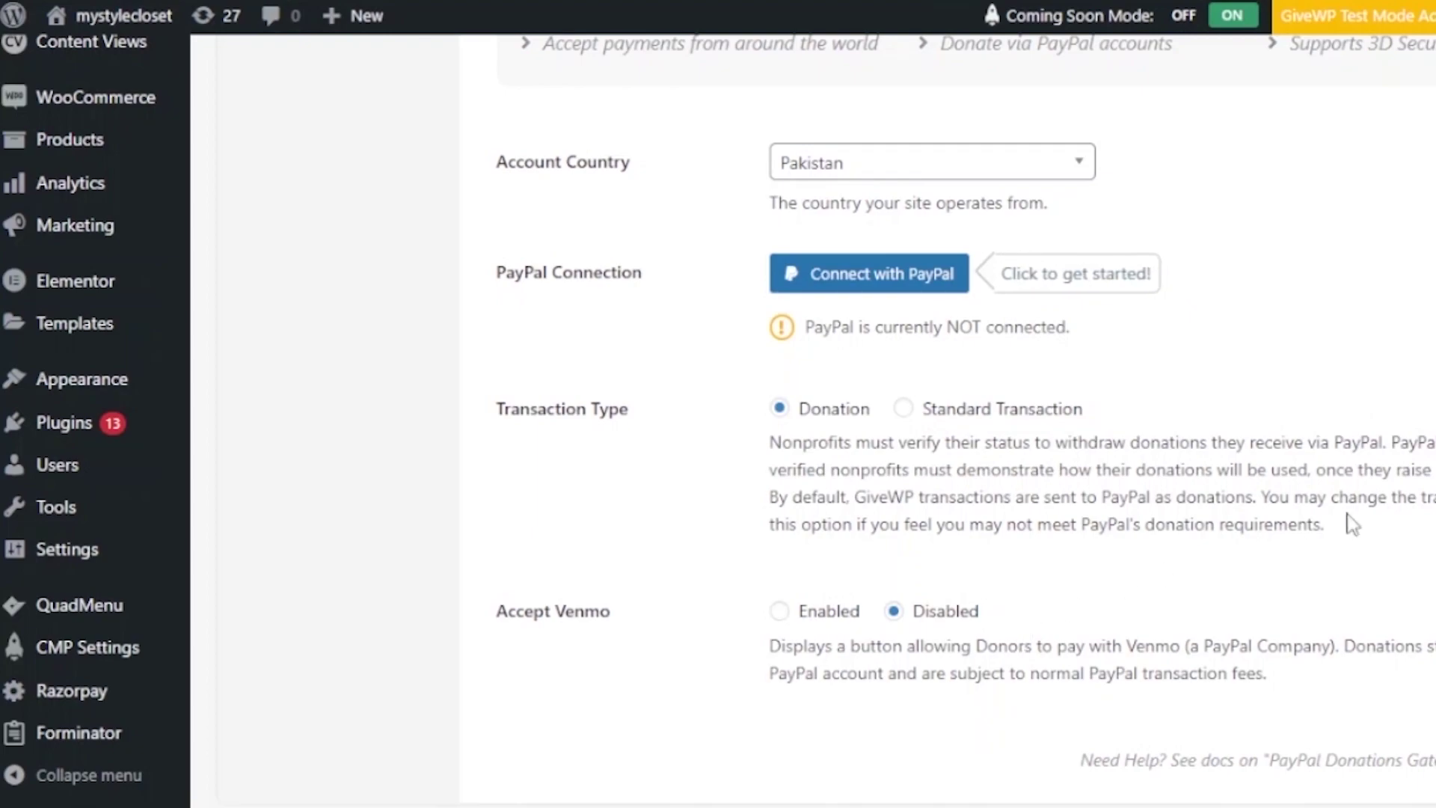
scroll(1060, 626, up, 1)
scroll(1288, 321, up, 1)
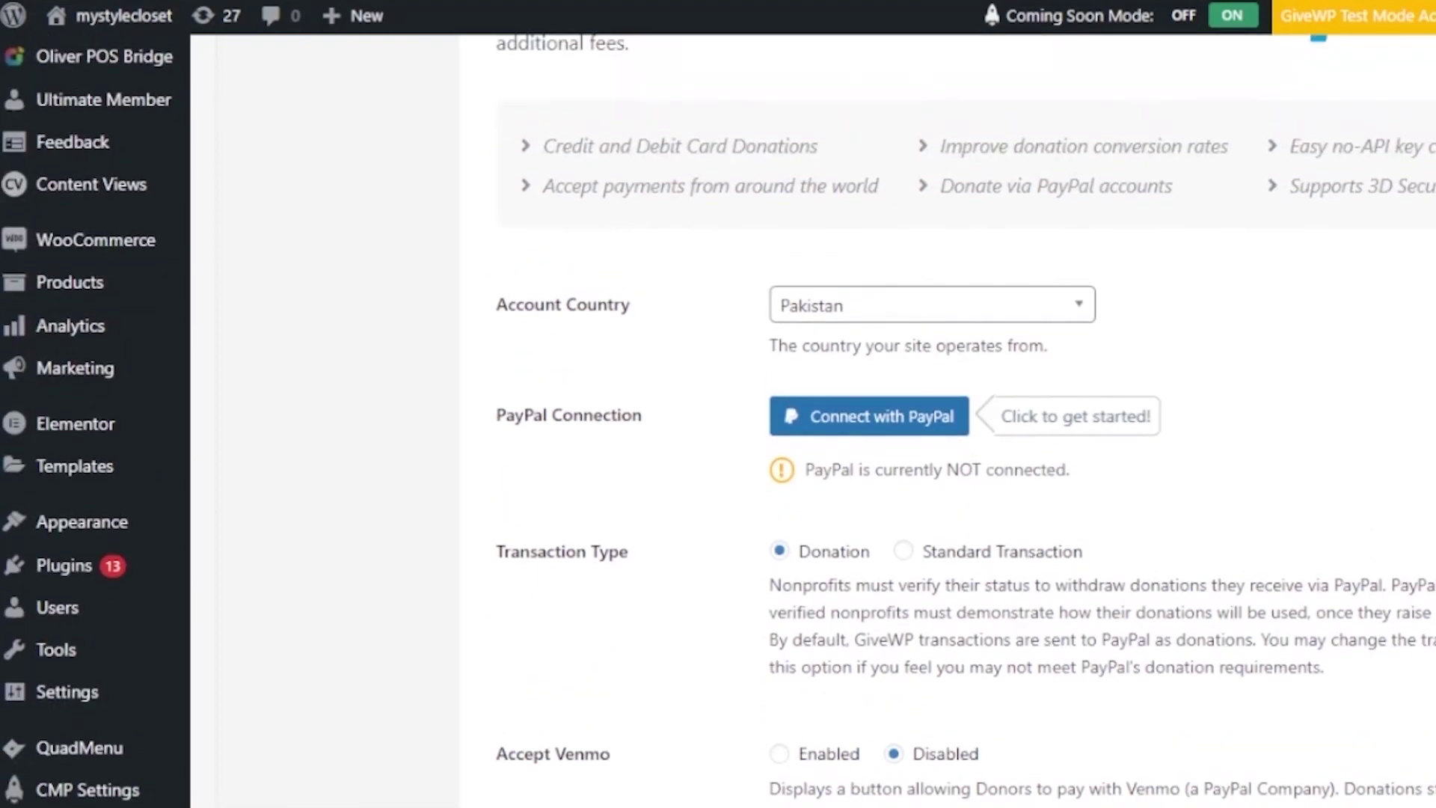
- Begin linking a PayPal account with the Connect with PayPal button
click(889, 423)
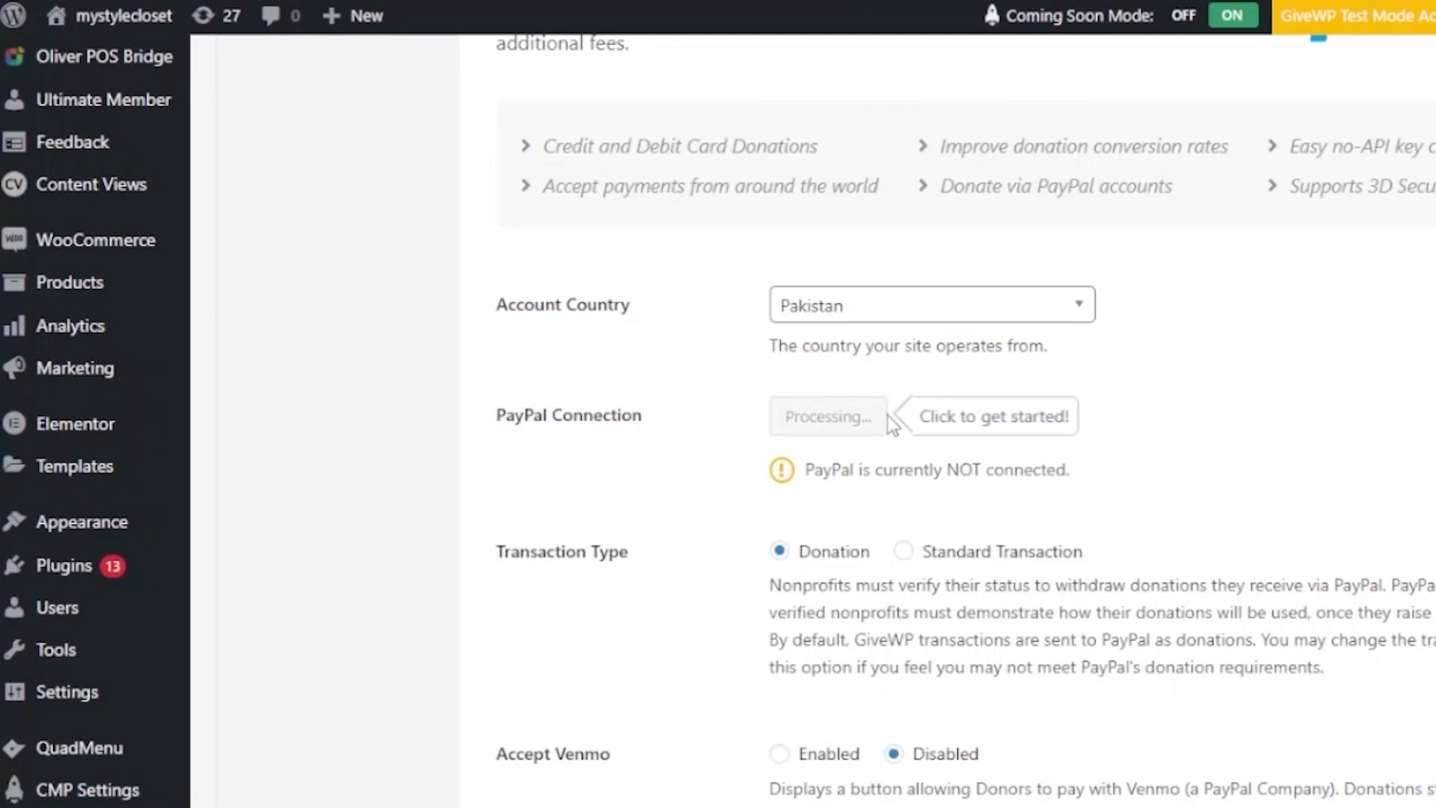